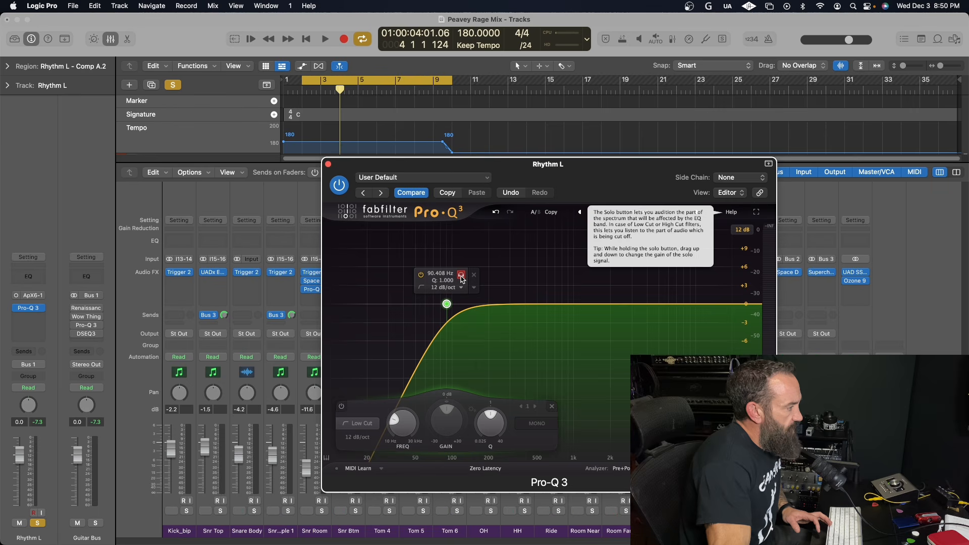
# Lower the low-cut frequency on Rhythm L's EQ to about 80 Hz while auditioning the removed lows during playback.
pyautogui.press('space')
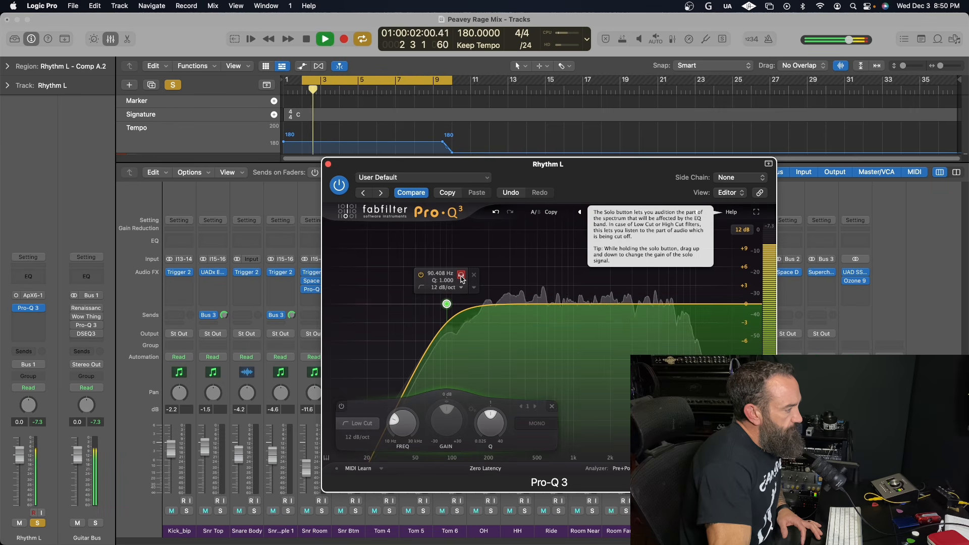
pyautogui.moveTo(461, 278)
pyautogui.mouseDown()
pyautogui.moveTo(442, 279)
pyautogui.moveTo(452, 279)
pyautogui.mouseUp()
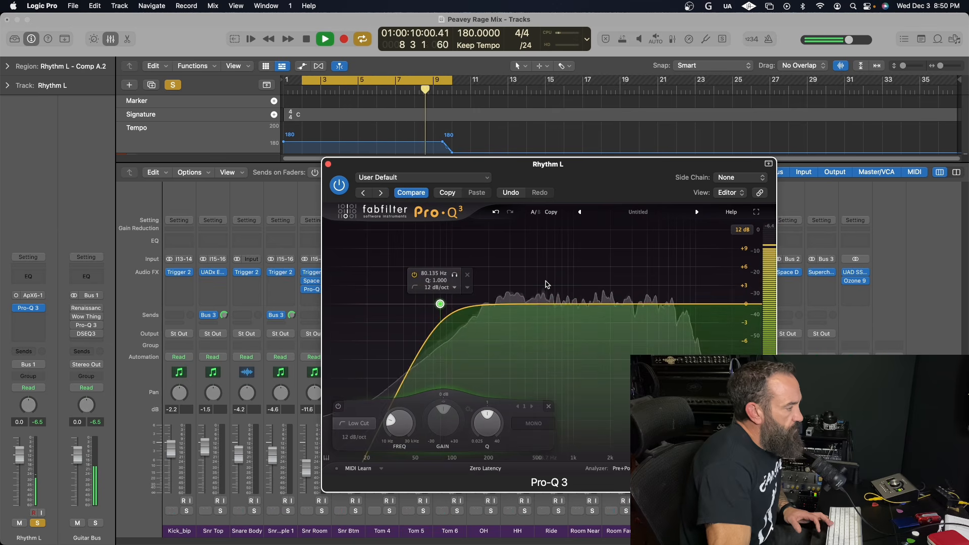
pyautogui.press('space')
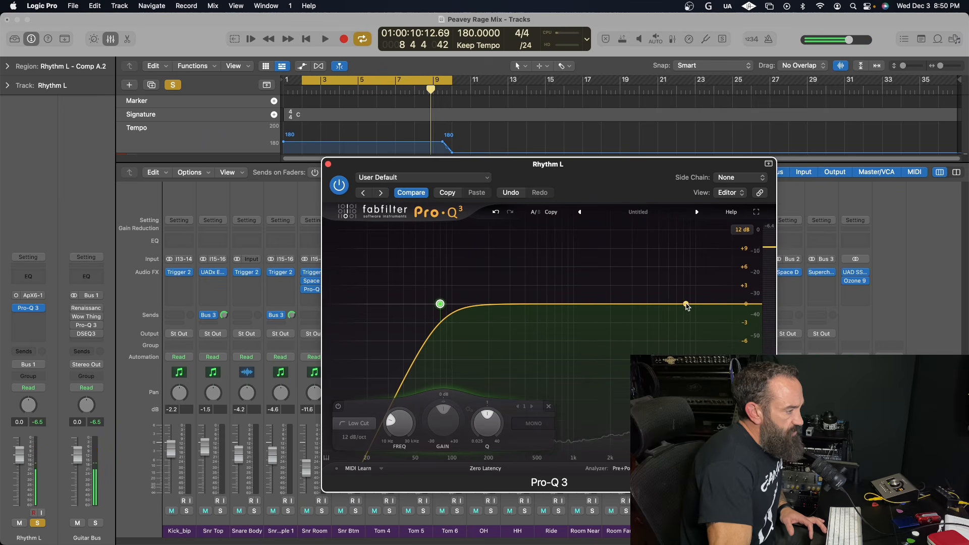
# Add a high-cut band at about 8.4 kHz with a 24 dB/oct slope to Rhythm L's EQ.
pyautogui.click(686, 303)
pyautogui.click(659, 289)
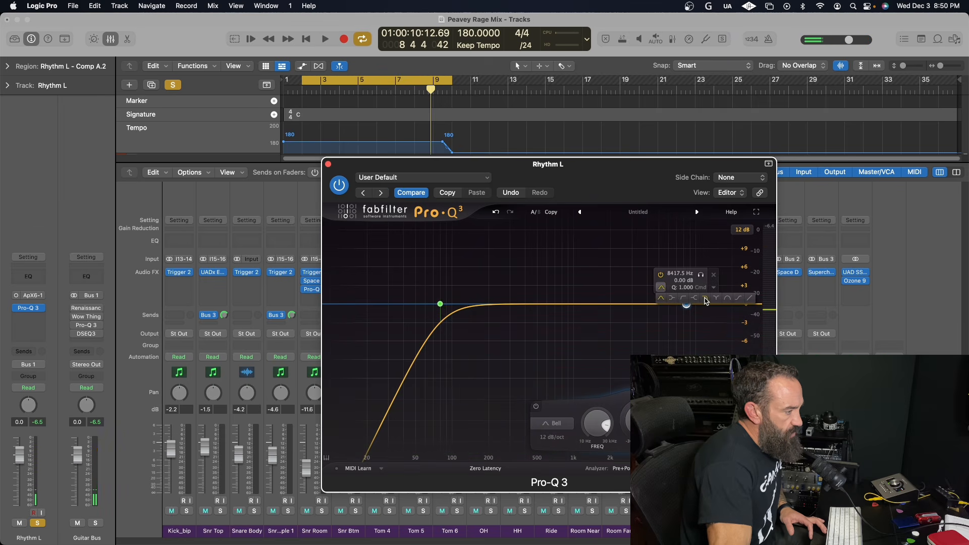
pyautogui.click(704, 298)
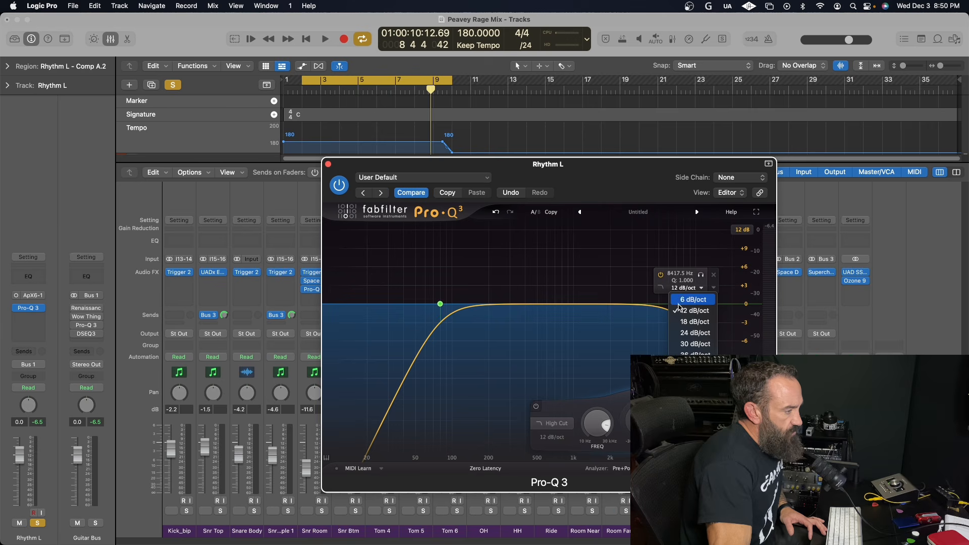
pyautogui.click(702, 275)
pyautogui.press('Return')
# Lower the high-cut frequency to about 7550 Hz while auditioning the removed highs during playback, and close the EQ.
pyautogui.press('space')
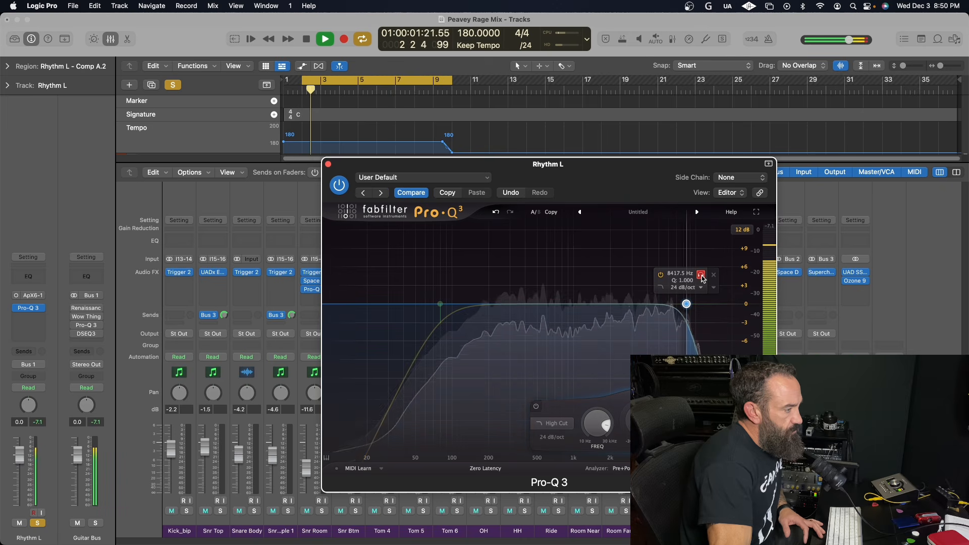
pyautogui.moveTo(702, 278)
pyautogui.mouseDown()
pyautogui.moveTo(685, 281)
pyautogui.moveTo(694, 282)
pyautogui.mouseUp()
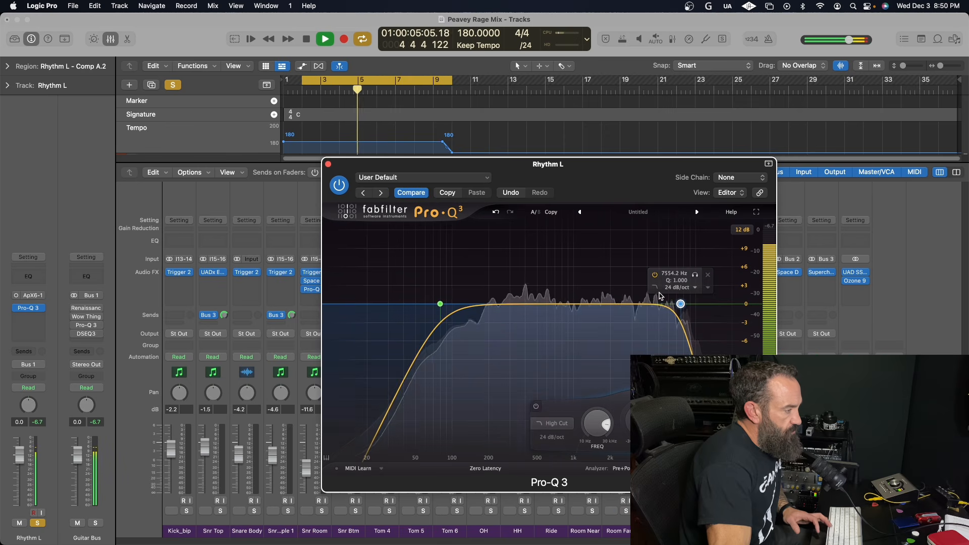
pyautogui.press('space')
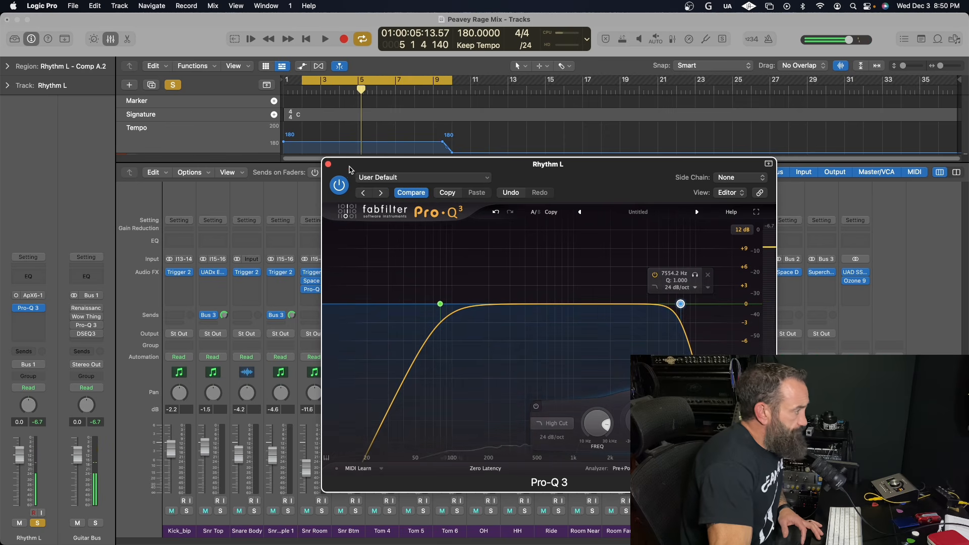
pyautogui.click(328, 164)
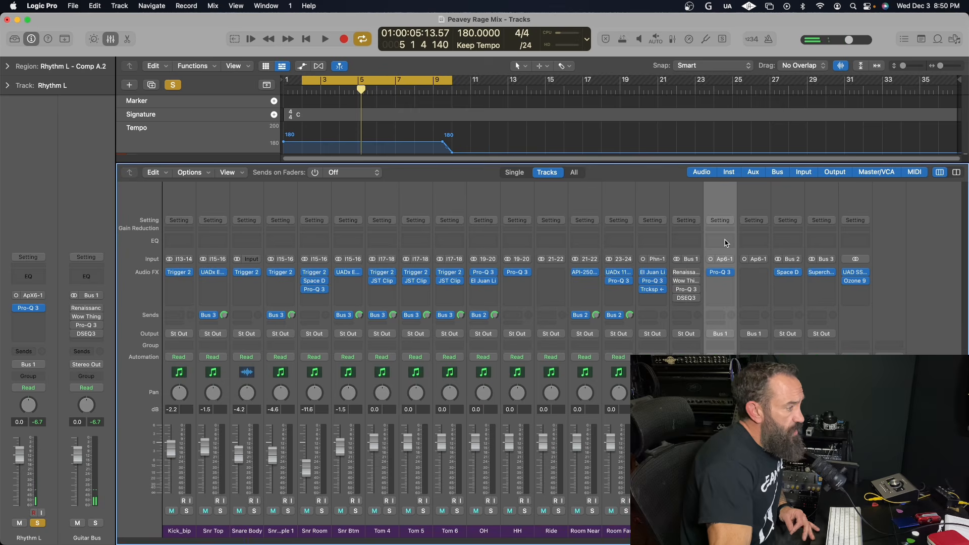
# Insert the Nembrini Audio NA Clon Minotaur overdrive after Pro-Q 3 on the Rhythm L channel.
pyautogui.click(730, 281)
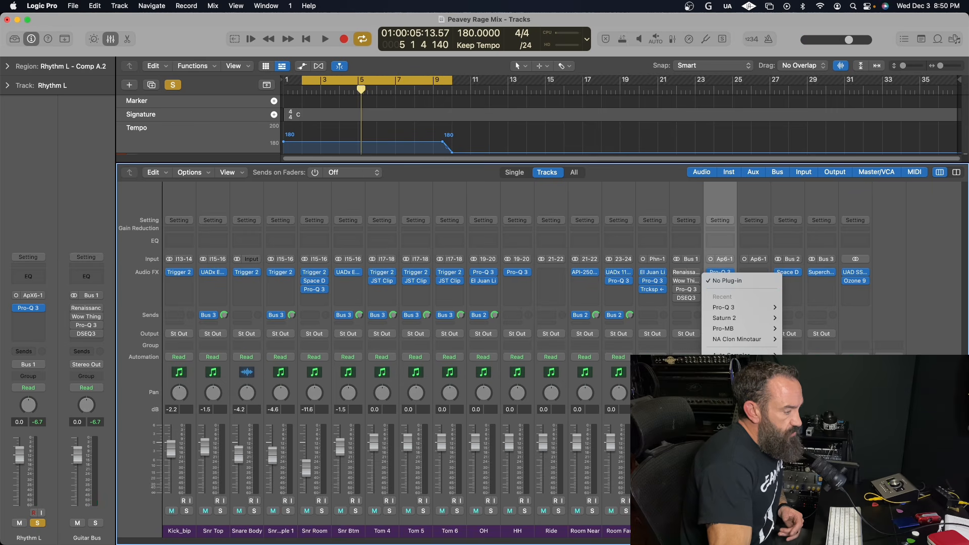
pyautogui.moveTo(736, 356)
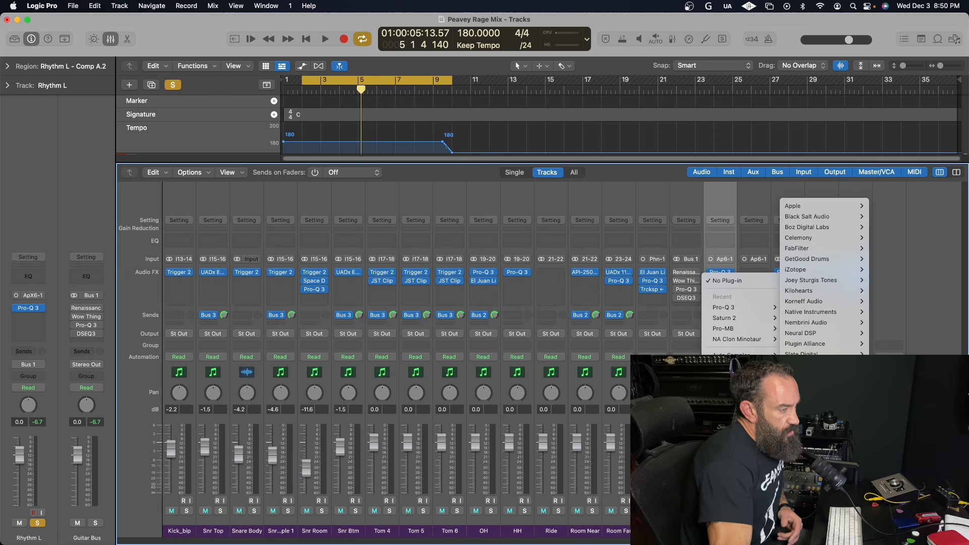
pyautogui.moveTo(834, 327)
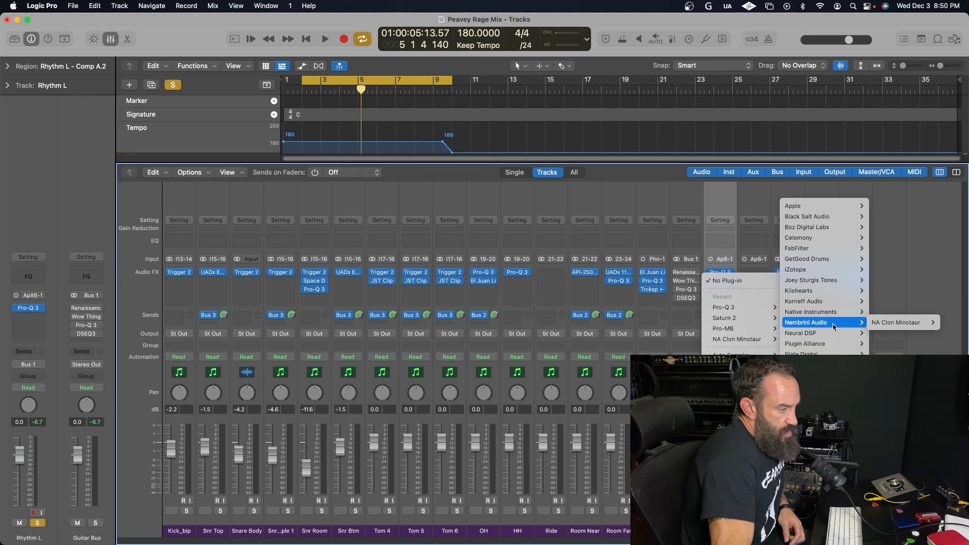
pyautogui.moveTo(880, 326)
pyautogui.click(851, 327)
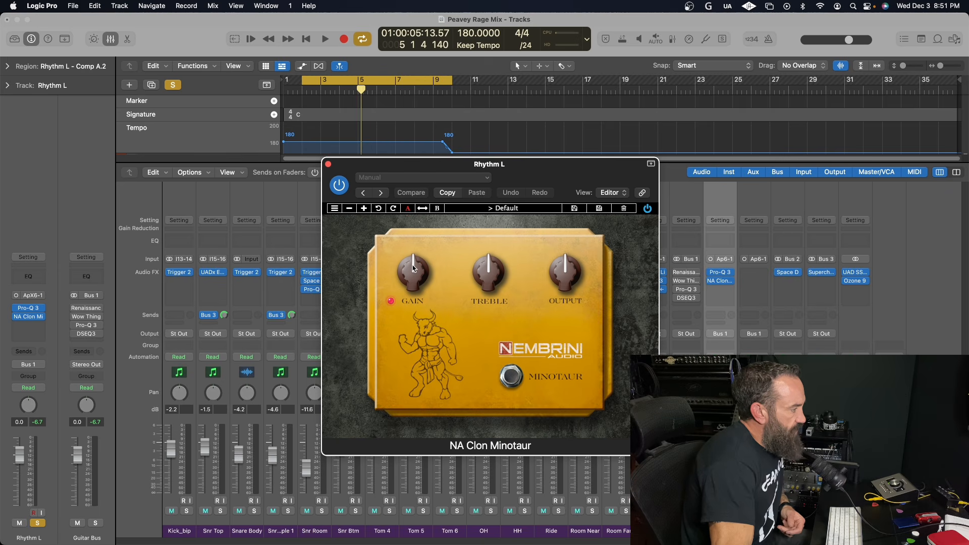
# Turn the Minotaur's gain down to minimum and compare the guitar with the plug-in bypassed and enabled.
pyautogui.moveTo(413, 267); pyautogui.dragTo(399, 442)
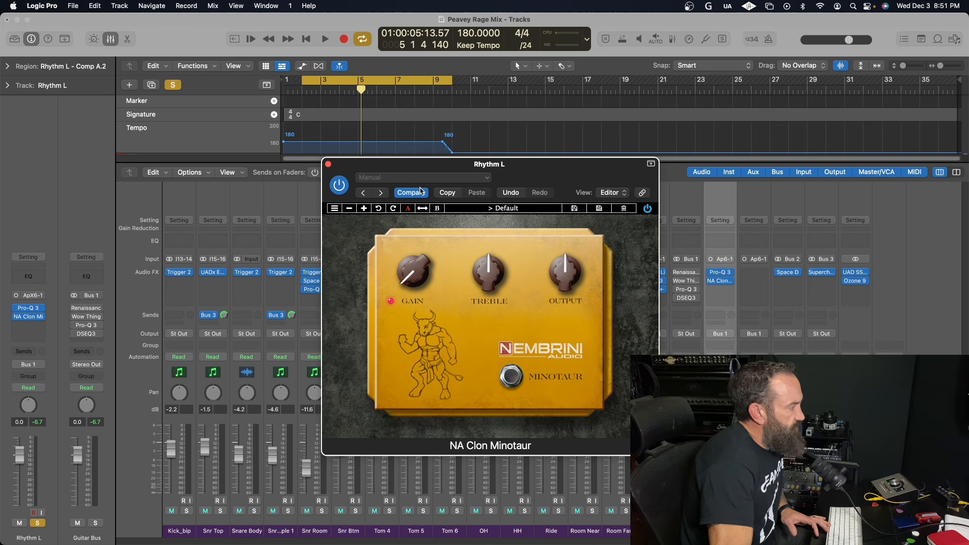
pyautogui.click(340, 185)
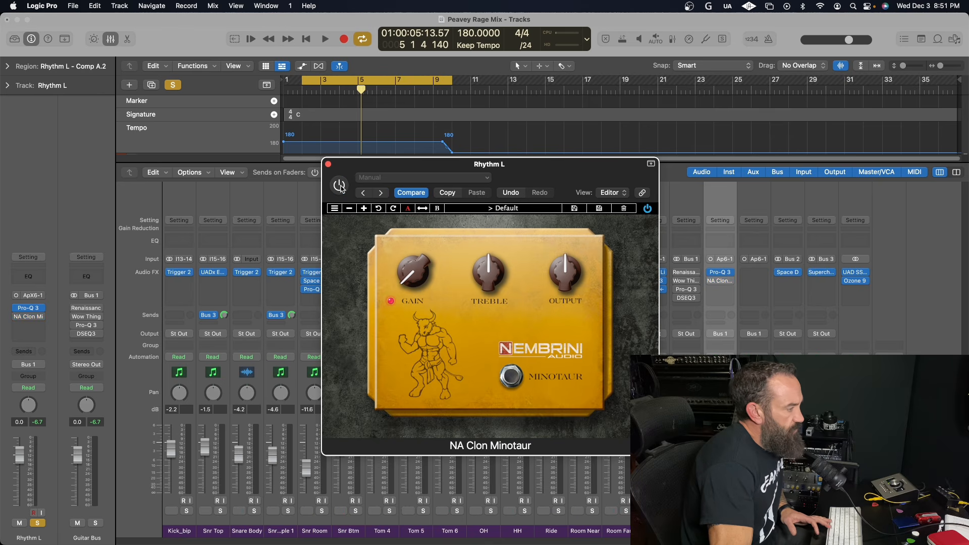
pyautogui.press('space')
pyautogui.click(339, 186)
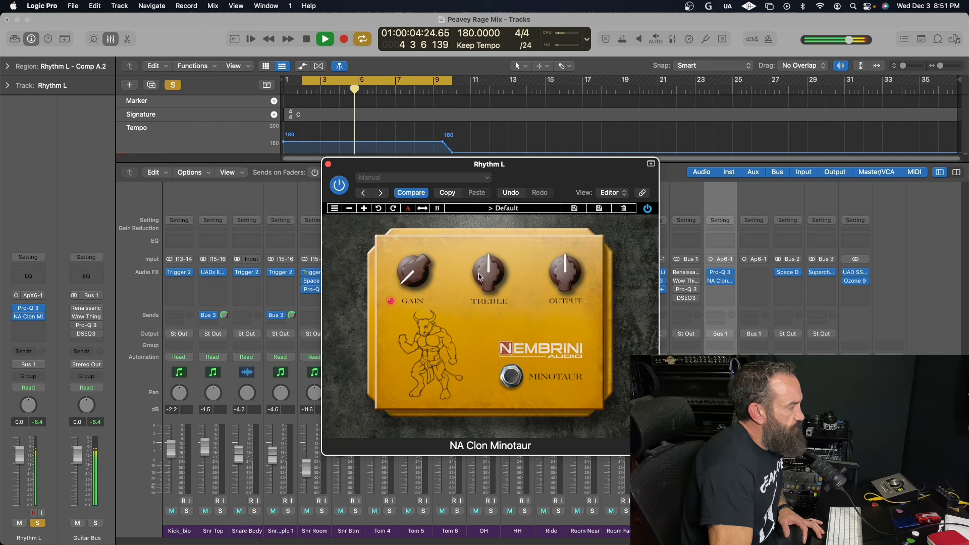
# Raise the Minotaur's treble and gain slightly during playback, and compare the sound with the pedal off and on.
pyautogui.moveTo(487, 288); pyautogui.dragTo(484, 263)
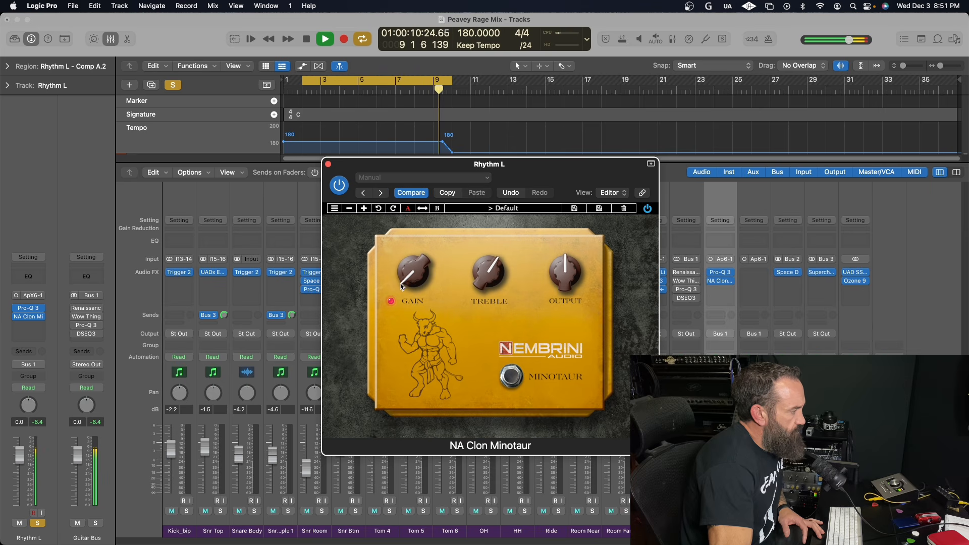
pyautogui.moveTo(406, 279); pyautogui.dragTo(397, 261)
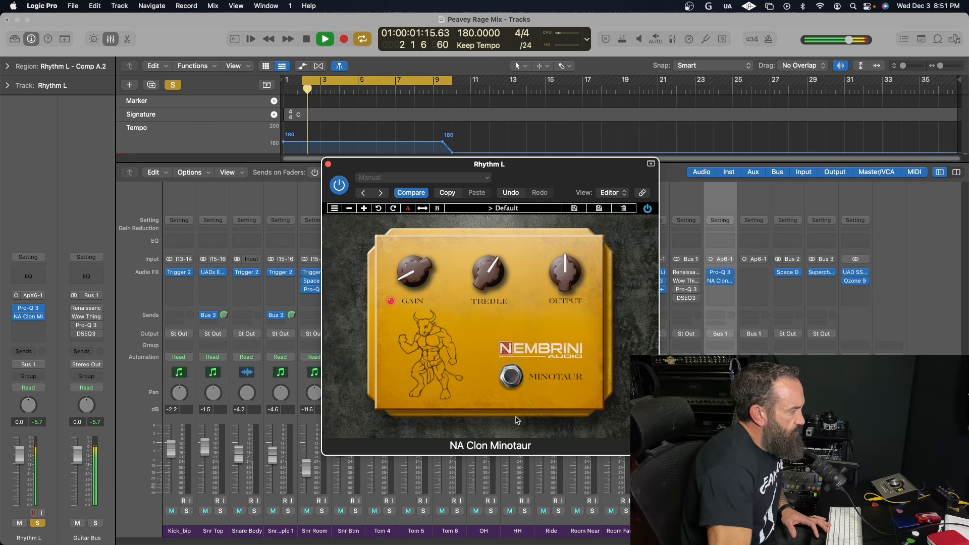
pyautogui.click(511, 376)
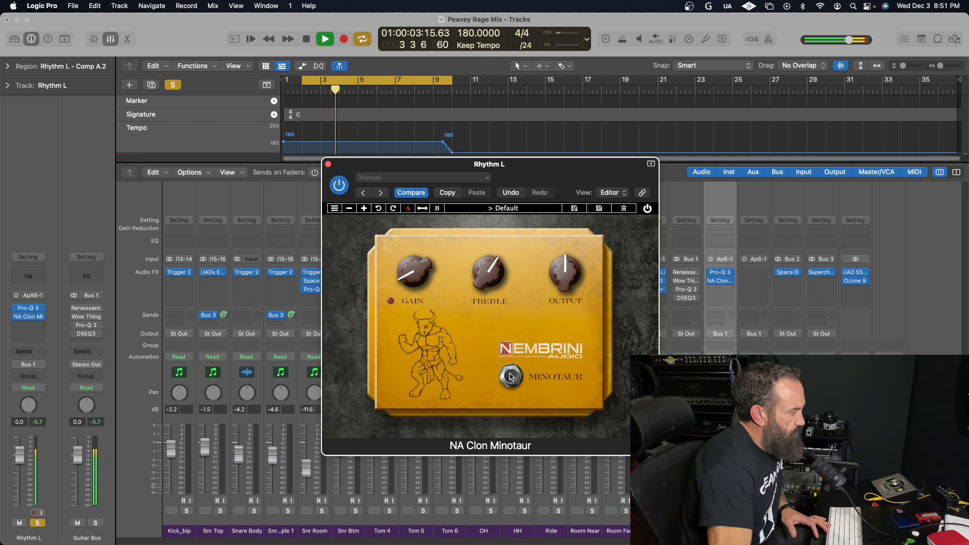
pyautogui.click(511, 376)
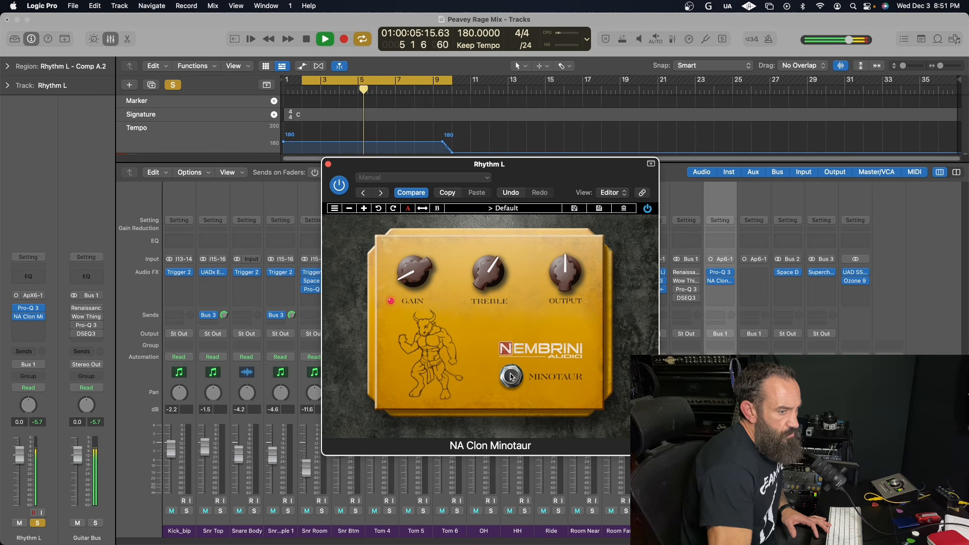
pyautogui.press('space')
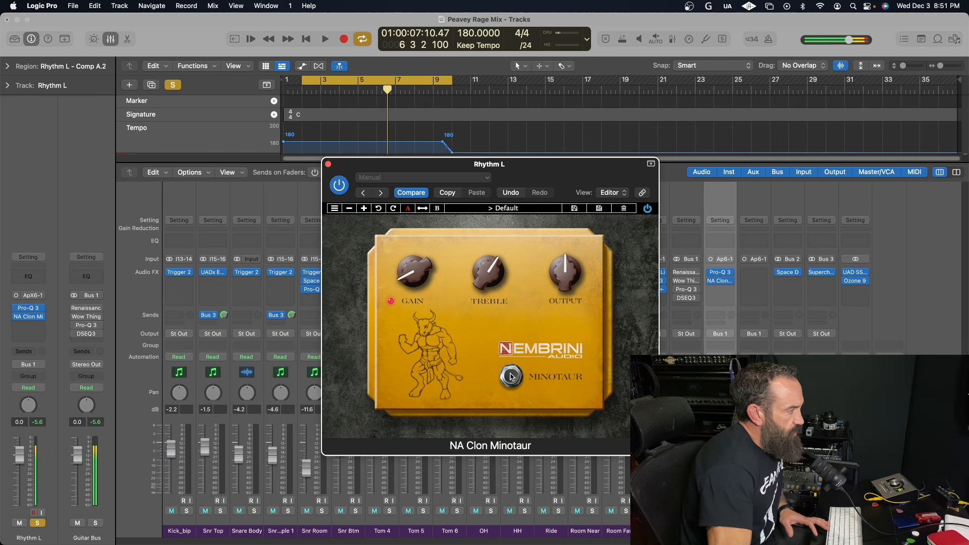
pyautogui.click(329, 165)
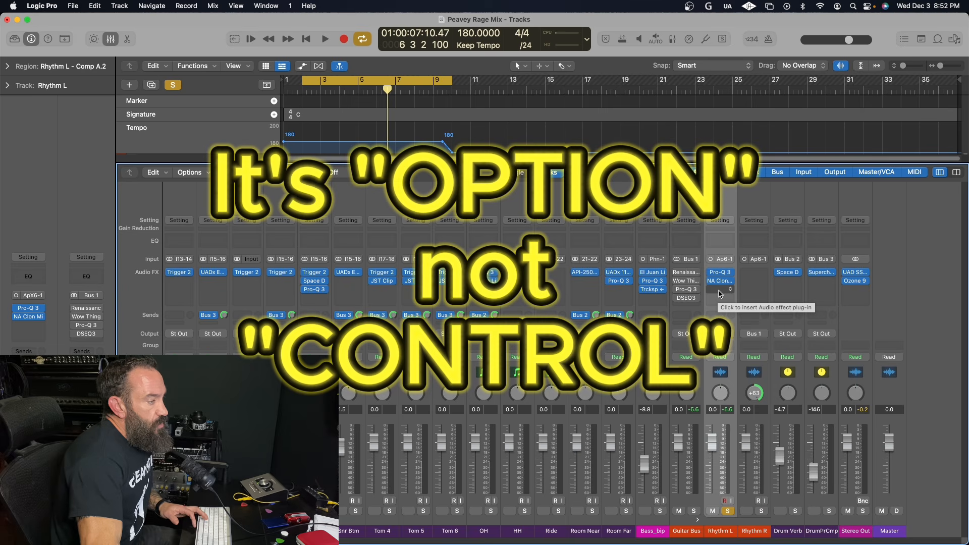
# Insert the legacy Silver Compressor after the NA Clon Minotaur on the Rhythm L channel.
pyautogui.click(719, 294)
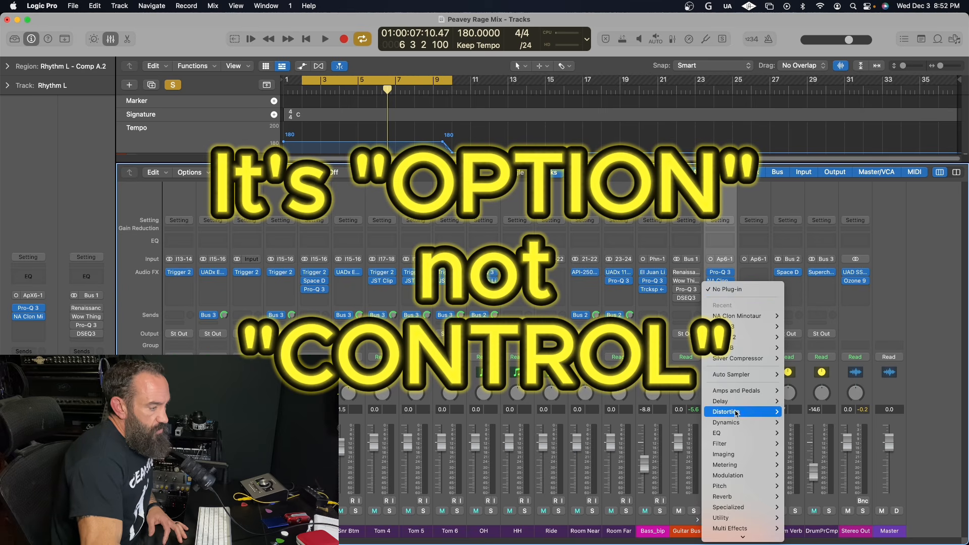
pyautogui.moveTo(742, 536)
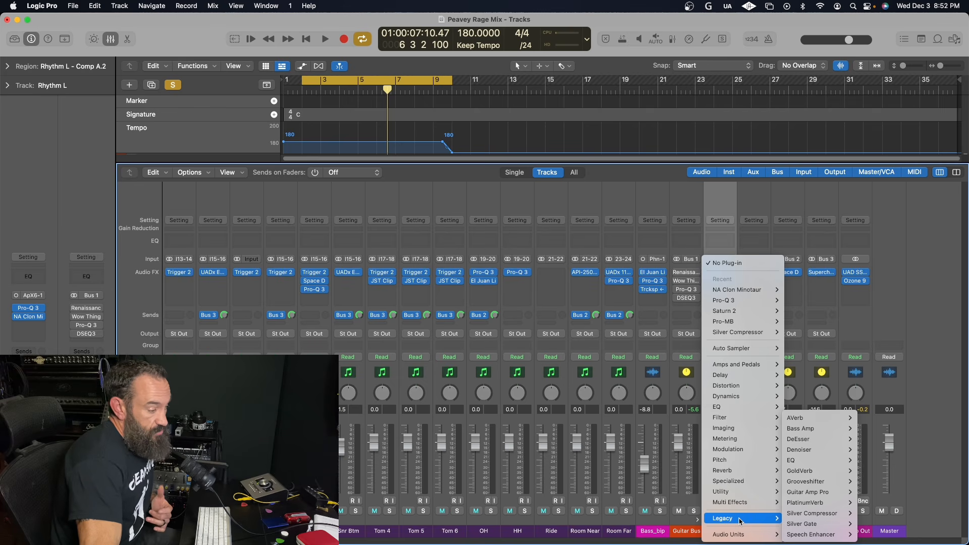
pyautogui.moveTo(832, 513)
pyautogui.click(864, 514)
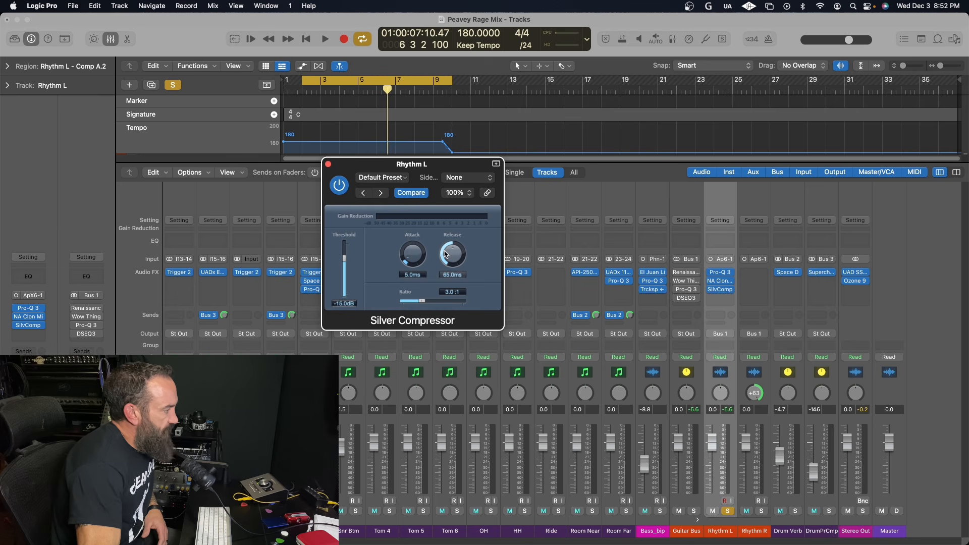
# Set the Silver Compressor to 2.0 ms release, 4.1:1 ratio, -5.0 dB threshold and 10.5 ms attack, adjusting threshold and attack during playback.
pyautogui.moveTo(447, 254); pyautogui.dragTo(426, 303)
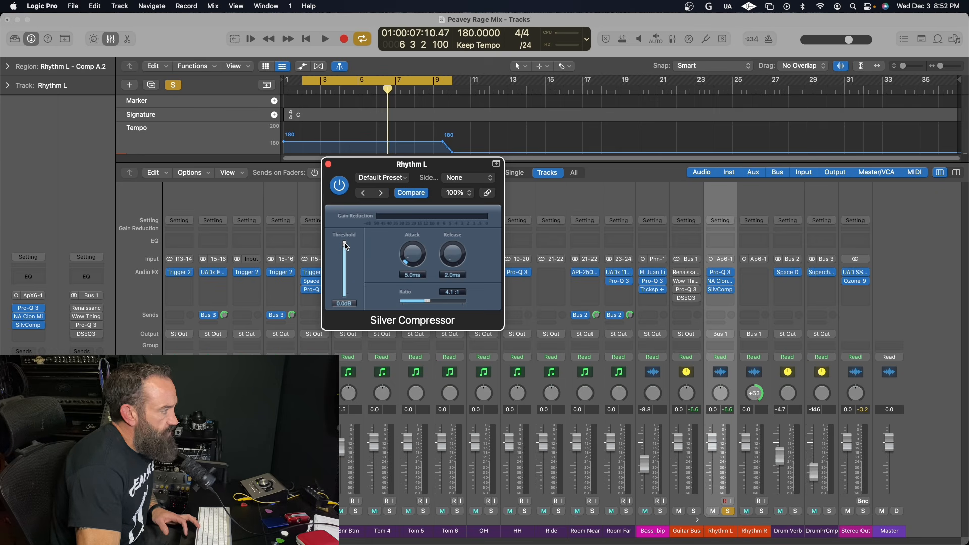
pyautogui.press('space')
pyautogui.moveTo(344, 246); pyautogui.dragTo(343, 251)
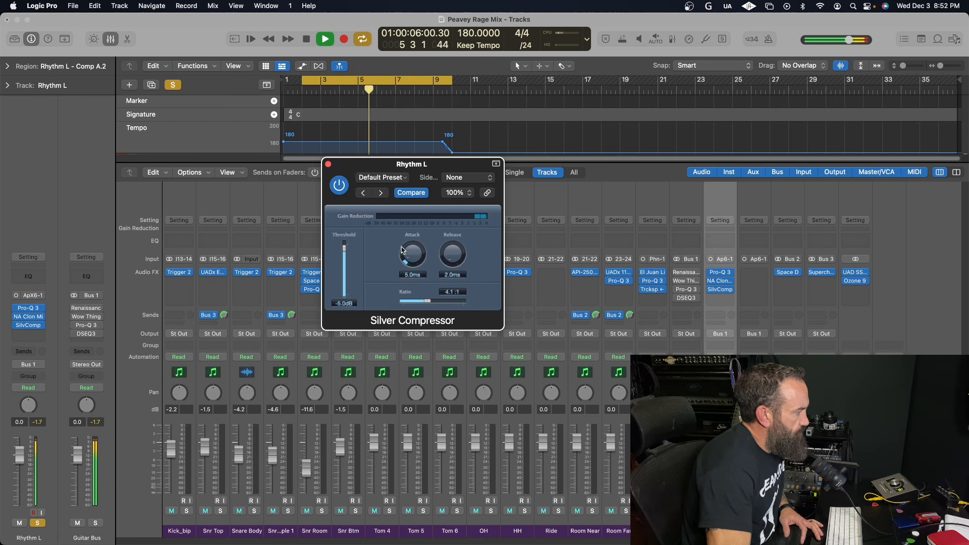
pyautogui.moveTo(408, 259); pyautogui.dragTo(405, 255)
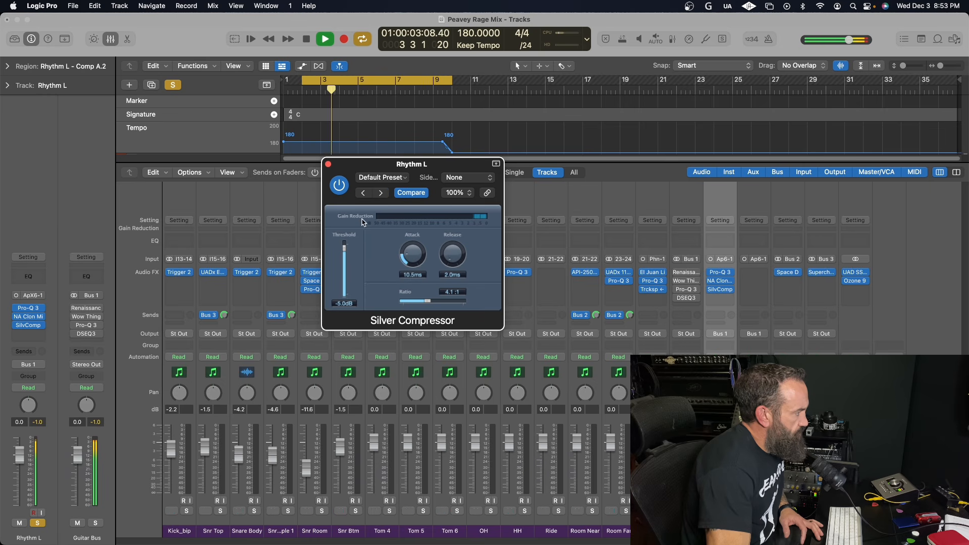
# Compare the guitar with the Silver Compressor bypassed and enabled, and close the compressor after stopping playback.
pyautogui.click(340, 186)
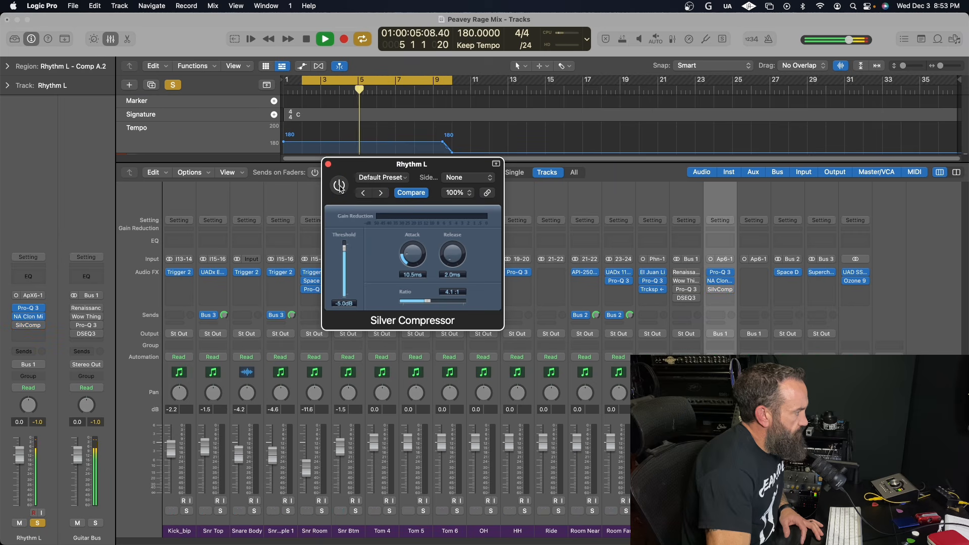
pyautogui.click(340, 185)
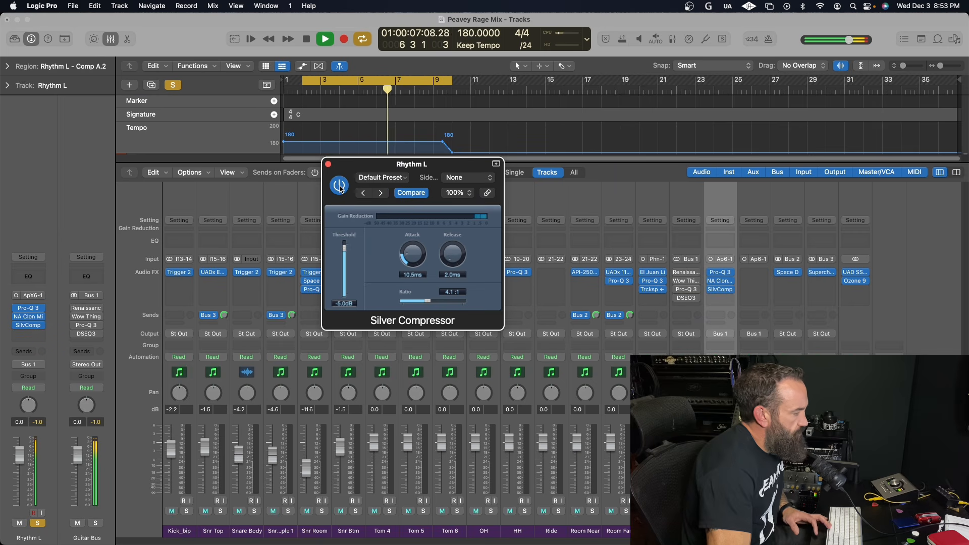
pyautogui.press('space')
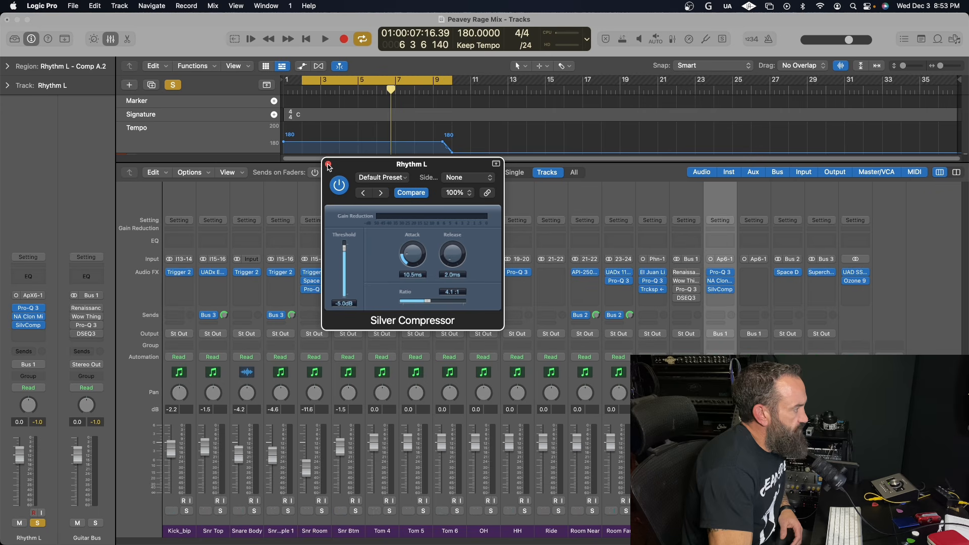
pyautogui.click(327, 164)
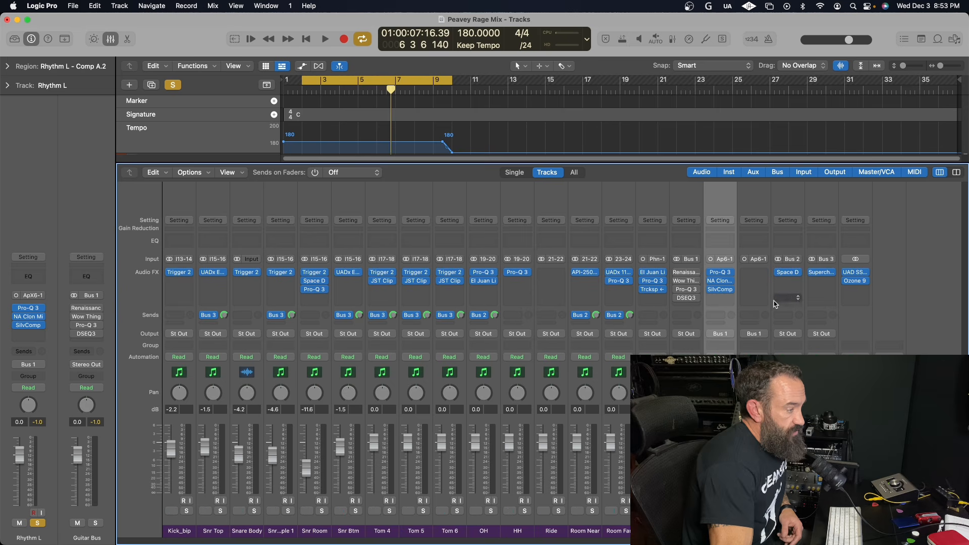
# Insert a second Pro-Q 3 after the Silver Compressor on Rhythm L and give it a high-cut band at about 6275 Hz.
pyautogui.click(727, 302)
pyautogui.moveTo(746, 335)
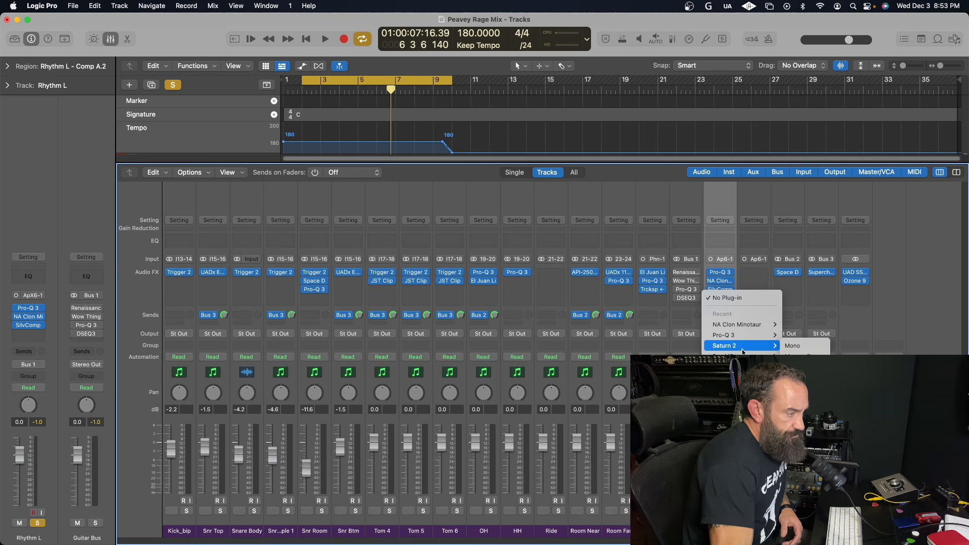
pyautogui.click(791, 335)
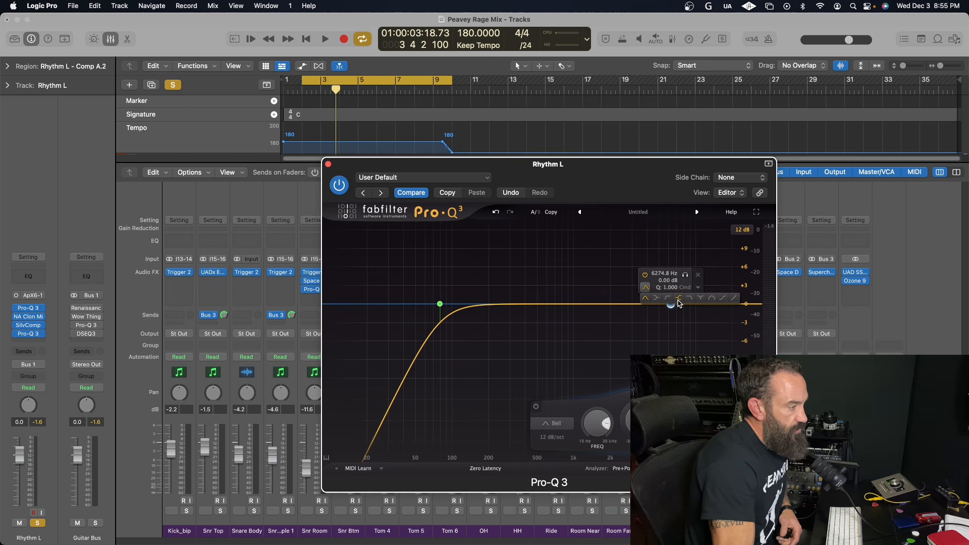
pyautogui.click(690, 298)
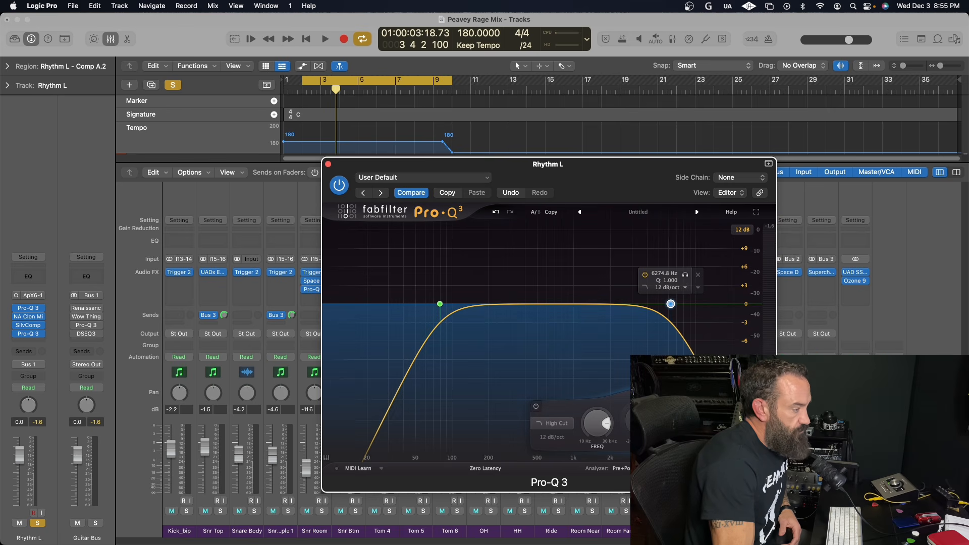
# Set the high-cut band's slope to 24 dB/oct, raise its cutoff frequency, and audition the guitar.
pyautogui.click(665, 290)
pyautogui.click(671, 328)
pyautogui.moveTo(689, 278); pyautogui.dragTo(705, 280)
pyautogui.press('space')
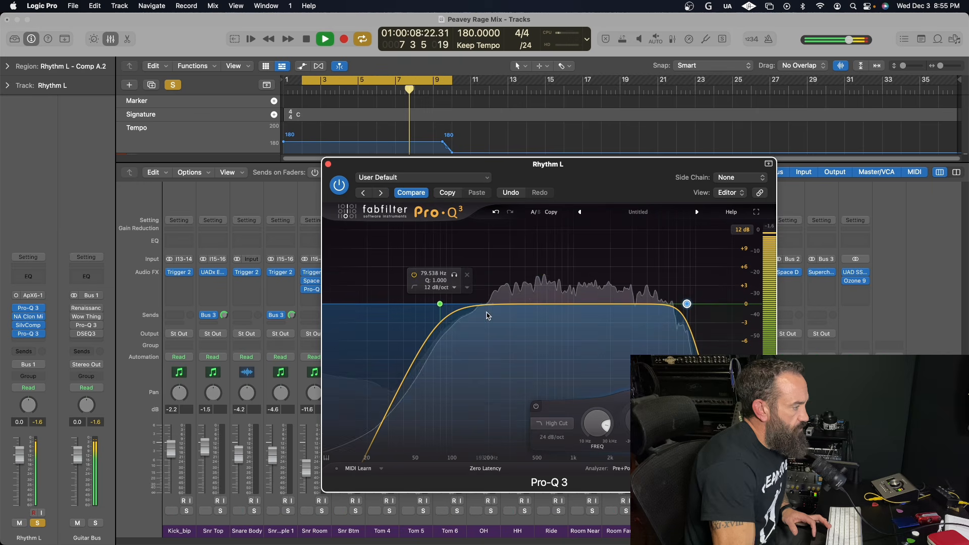
pyautogui.press('space')
# Add a bell cut at about 412 Hz with about -4.17 dB gain and a Q of about 1.25, adjusting it during playback.
pyautogui.moveTo(493, 313); pyautogui.dragTo(538, 338)
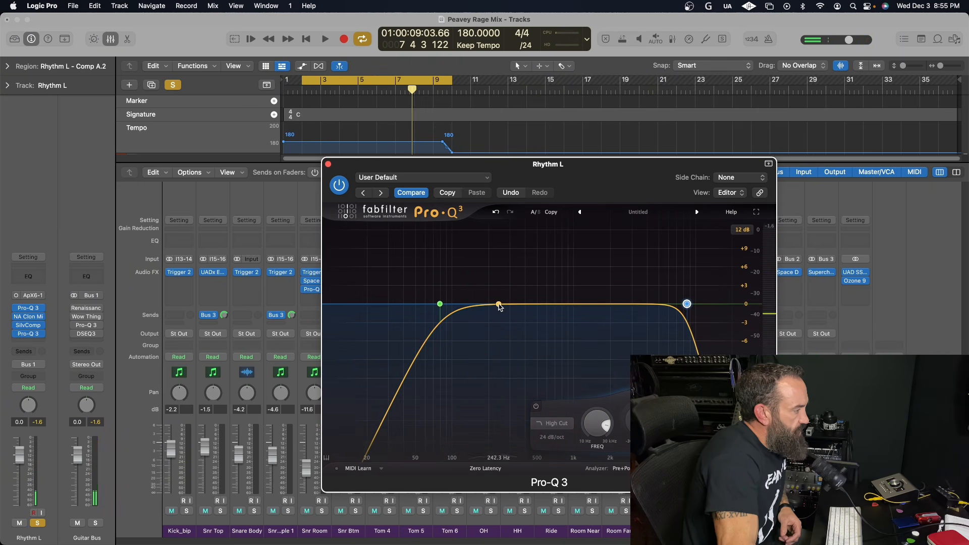
pyautogui.moveTo(501, 308); pyautogui.dragTo(503, 296)
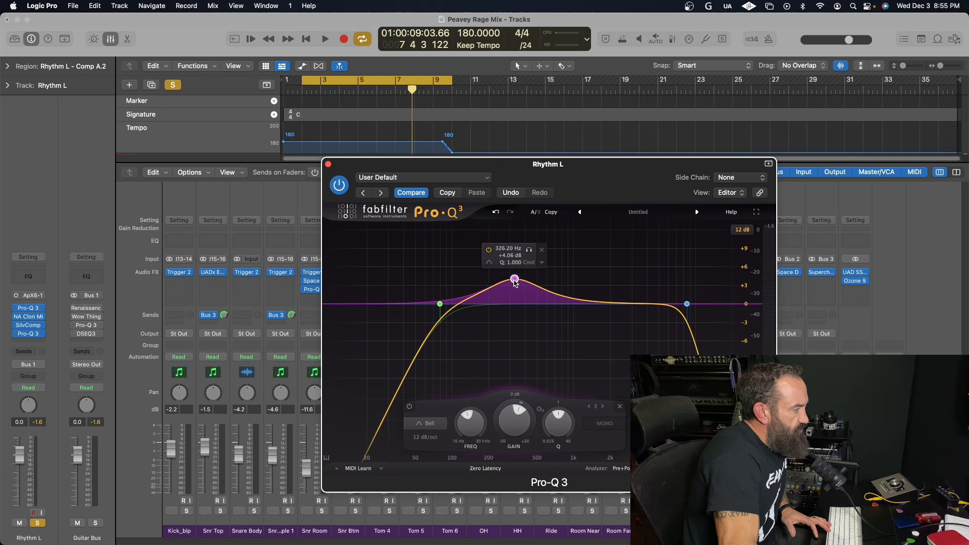
pyautogui.press('space')
pyautogui.moveTo(533, 258); pyautogui.dragTo(526, 333)
pyautogui.moveTo(574, 422); pyautogui.dragTo(575, 419)
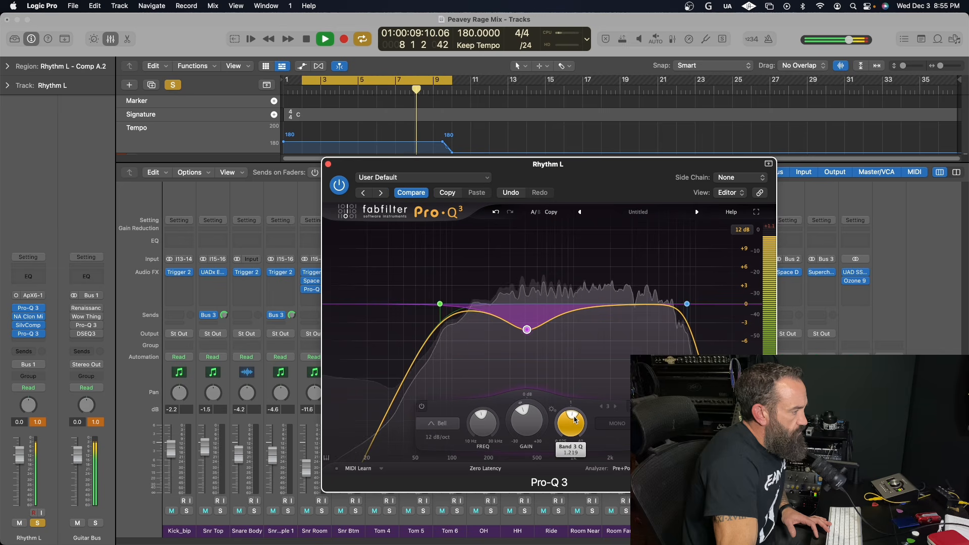
pyautogui.moveTo(524, 356)
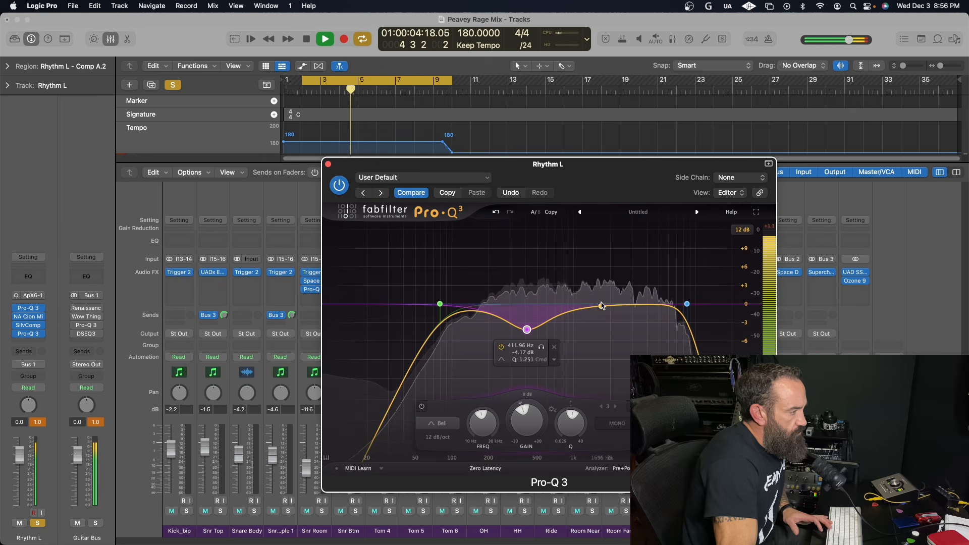
pyautogui.press('space')
# Add another bell band above the 412 Hz cut, sweep it soloed to about 651 Hz, and lower its gain to about -2.14 dB.
pyautogui.moveTo(597, 311); pyautogui.dragTo(560, 283)
pyautogui.click(573, 246)
pyautogui.press('space')
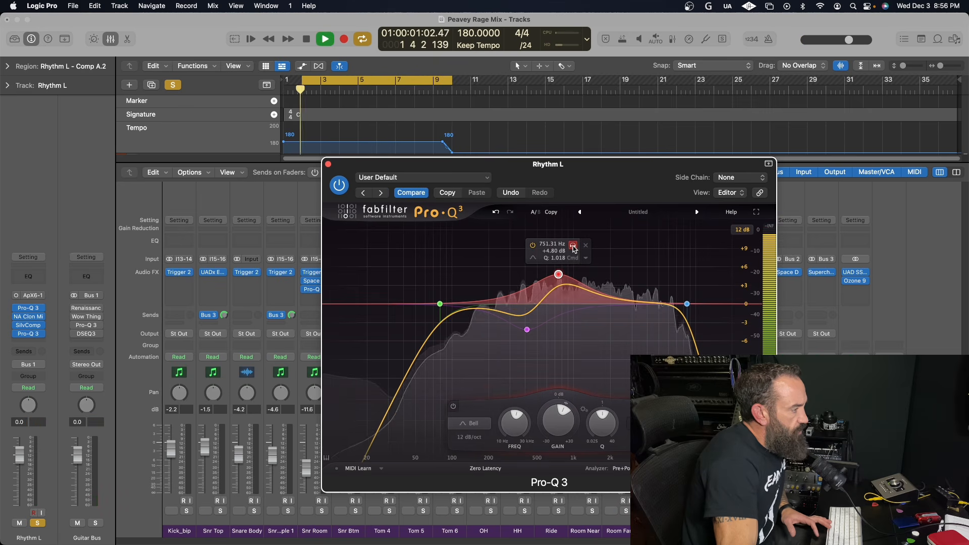
pyautogui.moveTo(573, 247); pyautogui.dragTo(565, 248)
pyautogui.press('space')
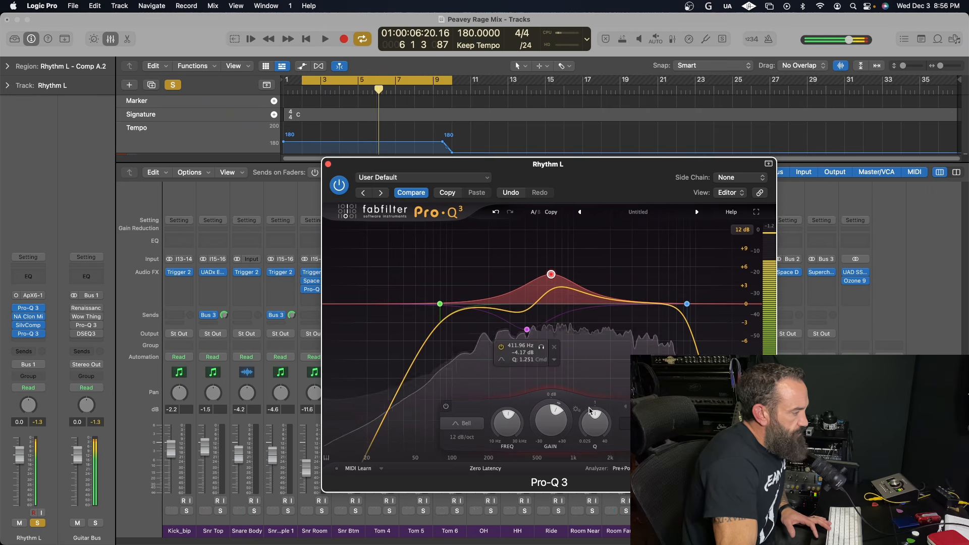
pyautogui.moveTo(550, 409); pyautogui.dragTo(551, 421)
pyautogui.press('space')
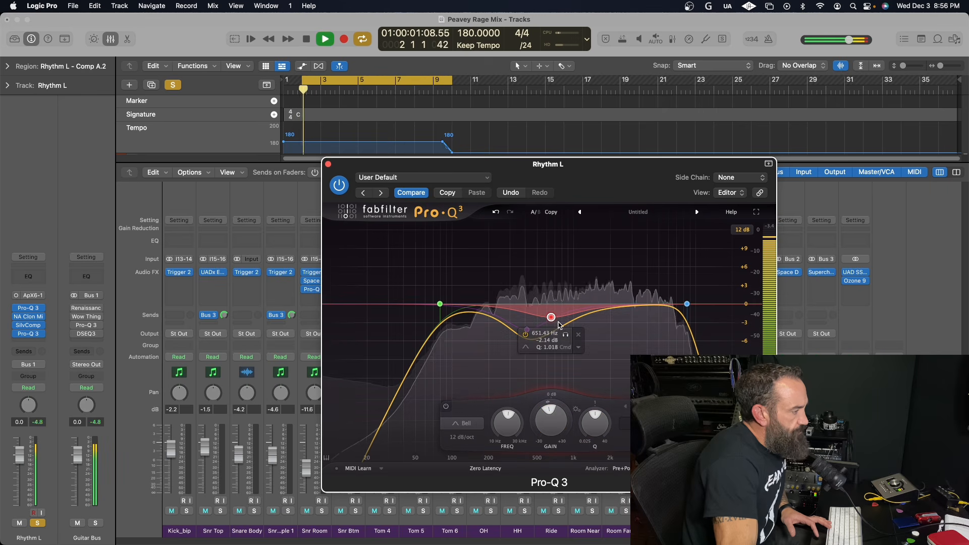
# Compare the guitar with the 651 Hz cut bypassed and enabled, and audition that band soloed.
pyautogui.click(526, 336)
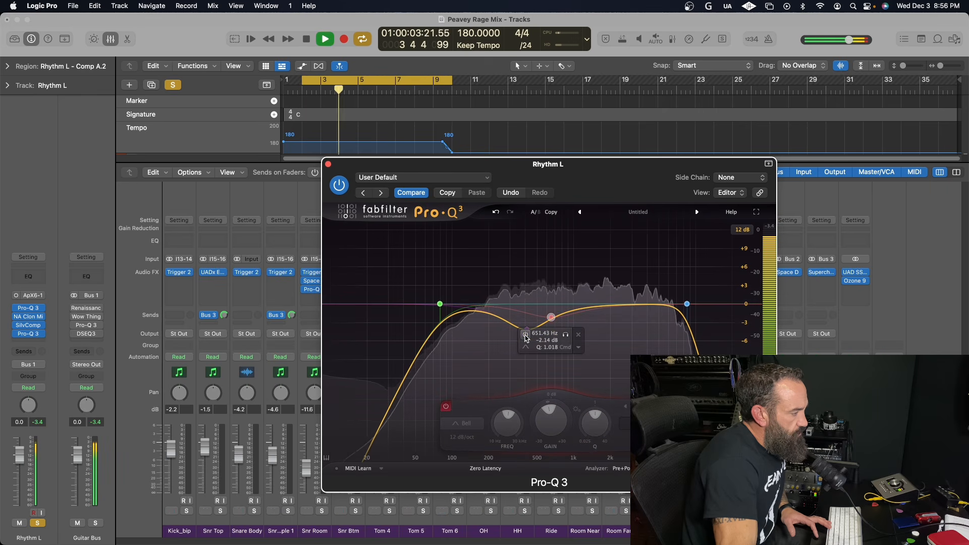
pyautogui.click(525, 336)
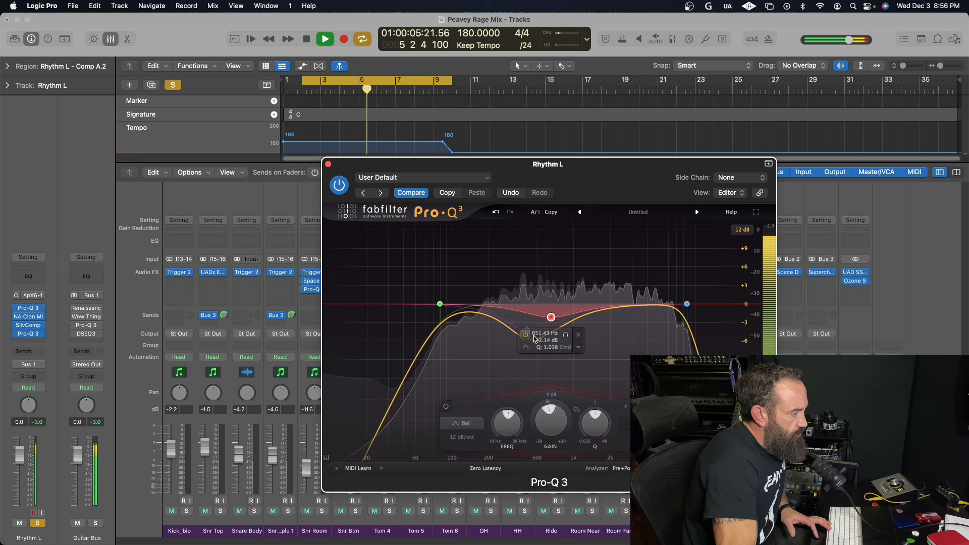
pyautogui.click(566, 337)
pyautogui.click(567, 336)
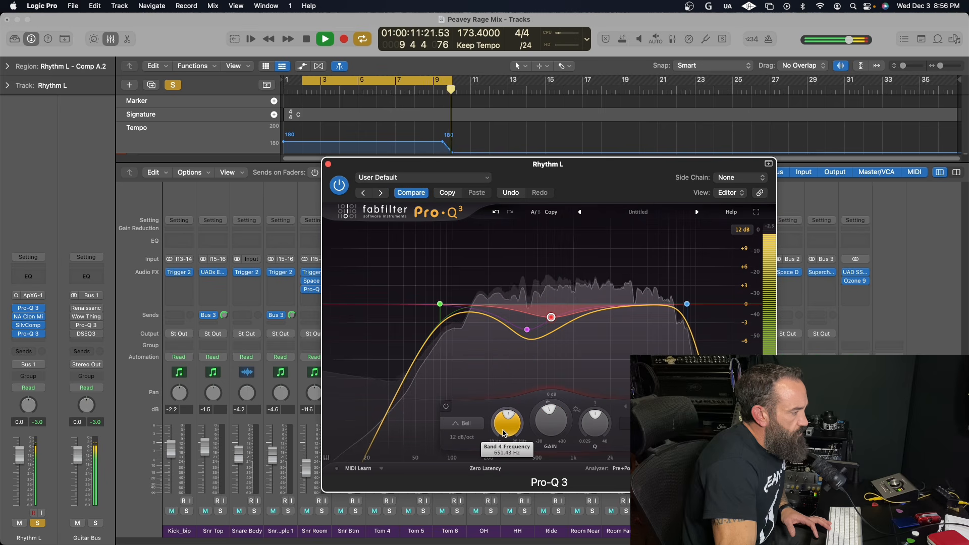
# Refine the 651 Hz cut to about 668 Hz, -2.56 dB gain and a Q of about 1.65 during playback.
pyautogui.moveTo(503, 430)
pyautogui.mouseDown()
pyautogui.moveTo(501, 417)
pyautogui.moveTo(503, 426)
pyautogui.mouseUp()
pyautogui.moveTo(596, 422); pyautogui.dragTo(597, 417)
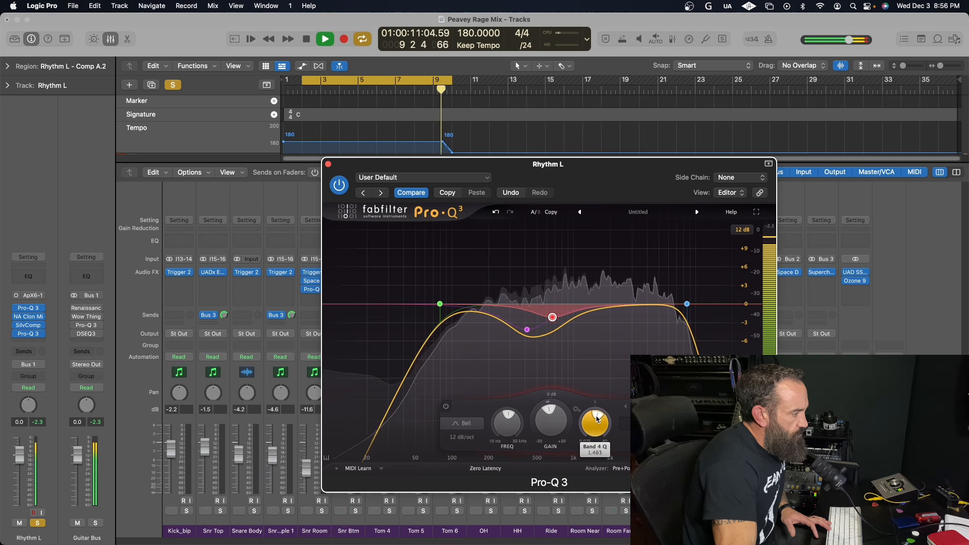
pyautogui.moveTo(552, 424); pyautogui.dragTo(551, 425)
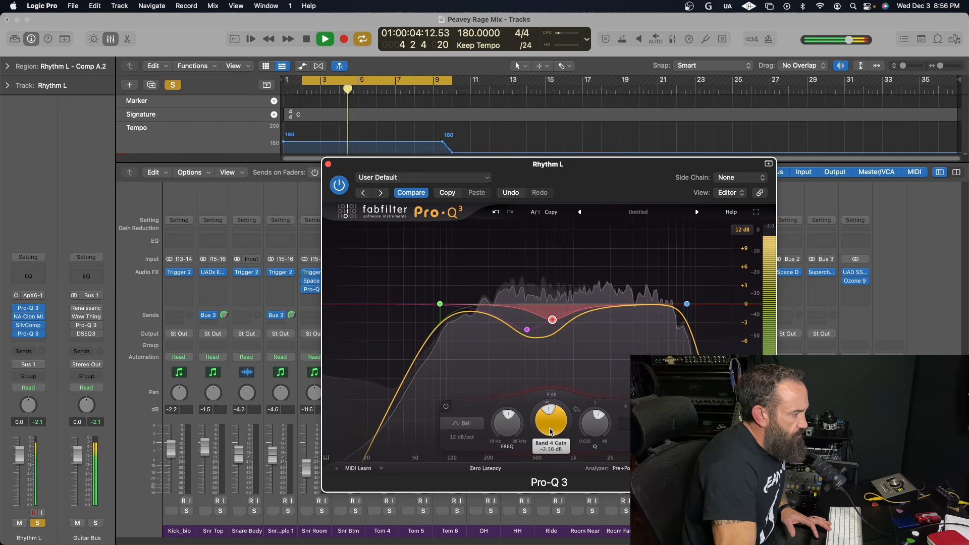
pyautogui.press('space')
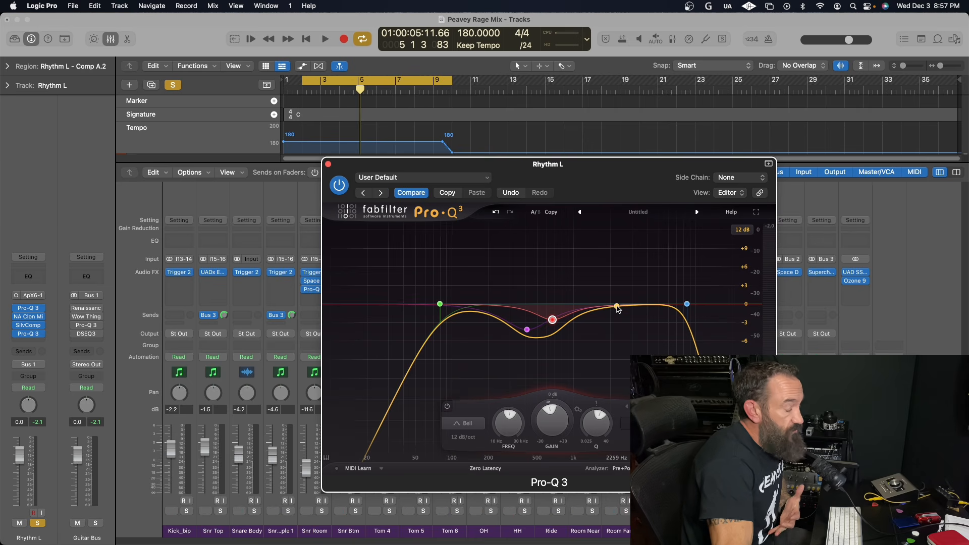
# Add a narrow bell cut at about 2042 Hz with -4.59 dB gain and a Q of about 22.6, soloing the band to locate the resonance.
pyautogui.moveTo(618, 309); pyautogui.dragTo(613, 300)
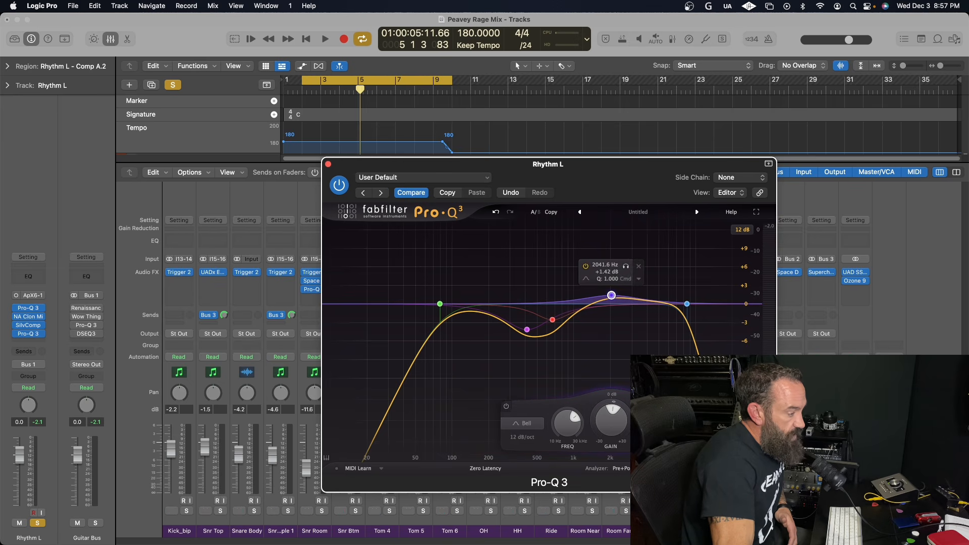
pyautogui.moveTo(611, 296)
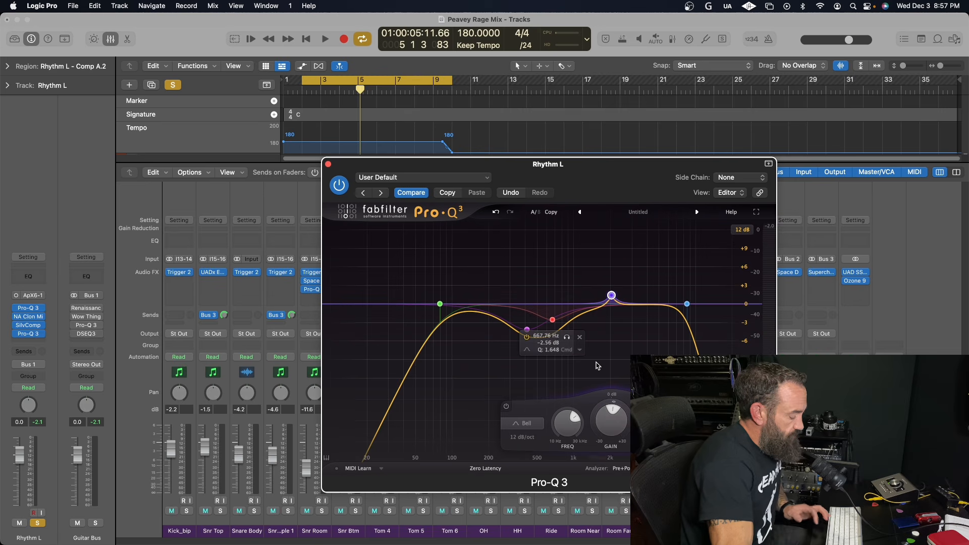
pyautogui.press('space')
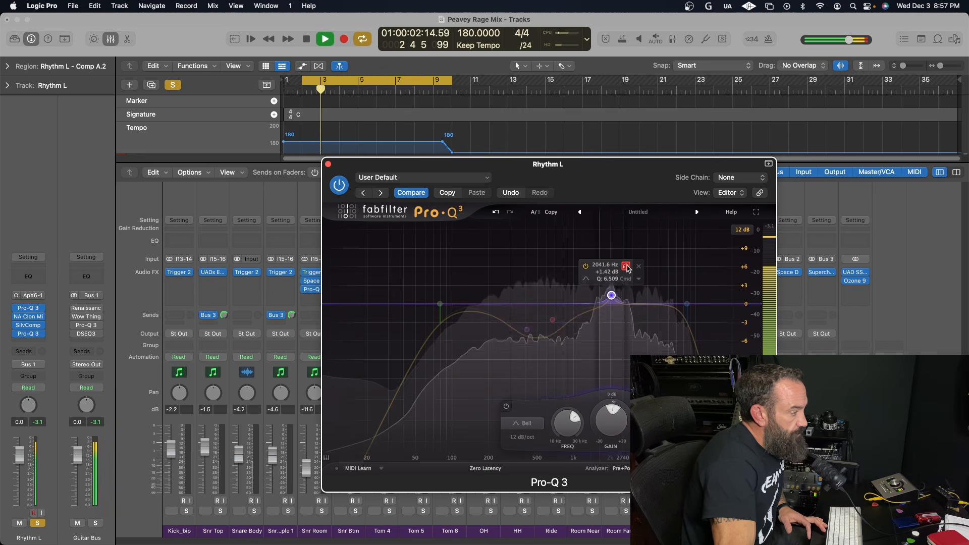
pyautogui.moveTo(608, 410); pyautogui.dragTo(651, 411)
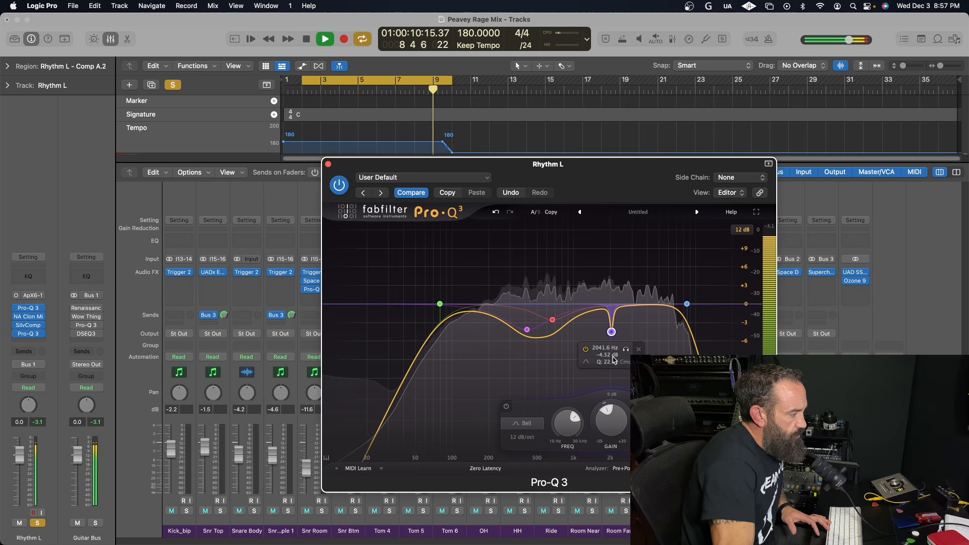
pyautogui.moveTo(609, 426); pyautogui.dragTo(608, 430)
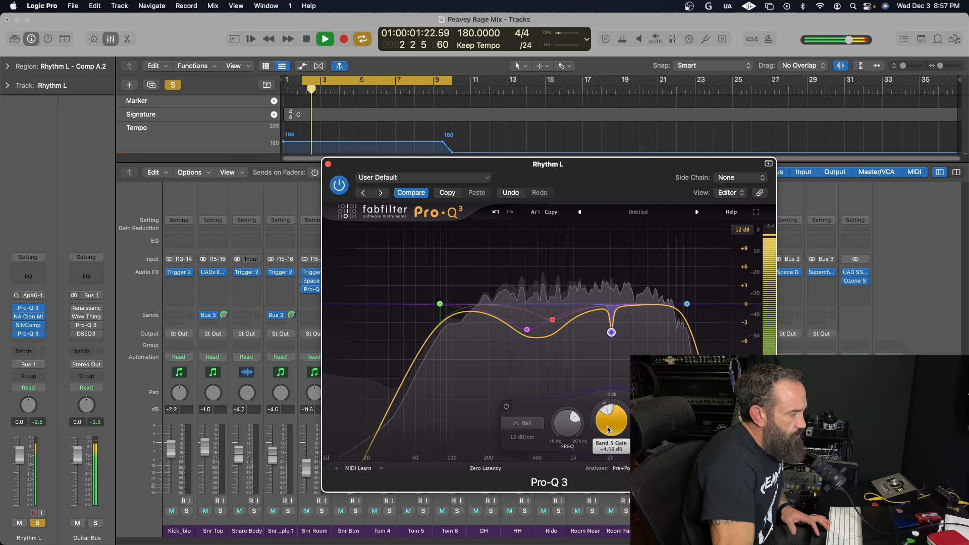
# Compare the guitar with the narrow 2042 Hz cut bypassed and enabled during playback.
pyautogui.click(586, 350)
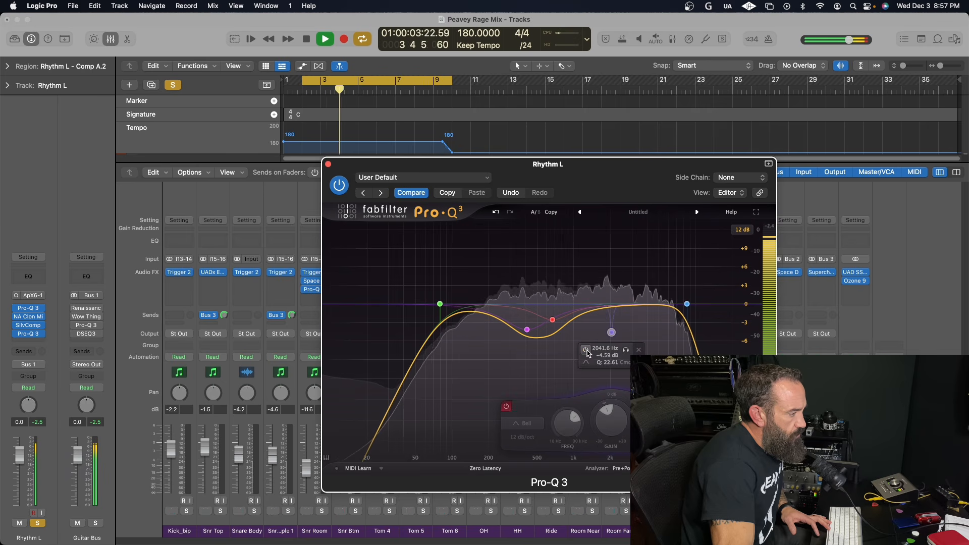
pyautogui.click(586, 350)
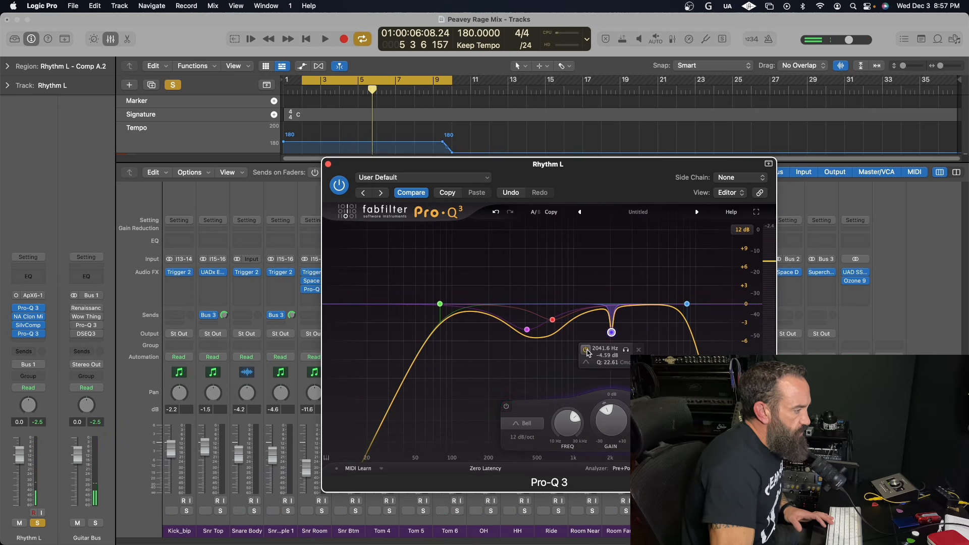
pyautogui.press('space')
pyautogui.click(586, 350)
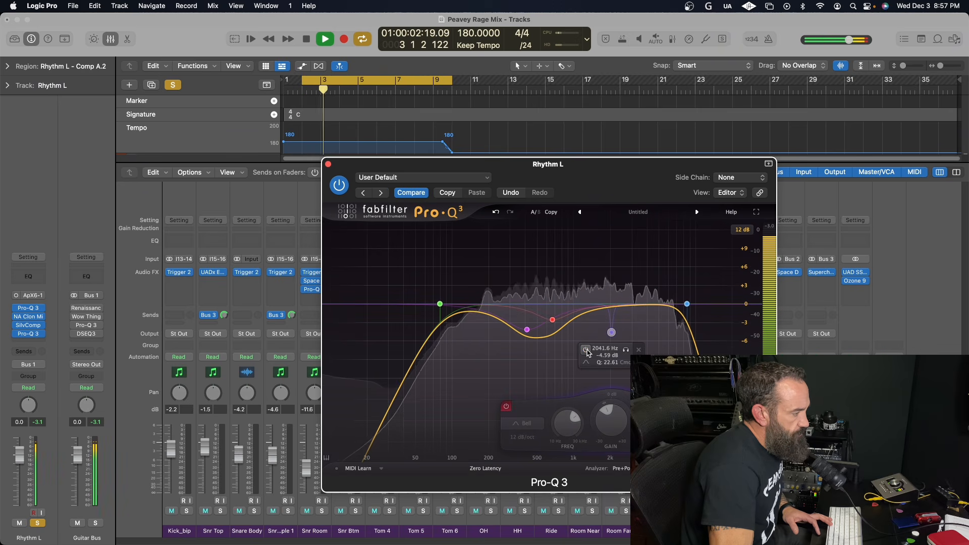
pyautogui.click(586, 350)
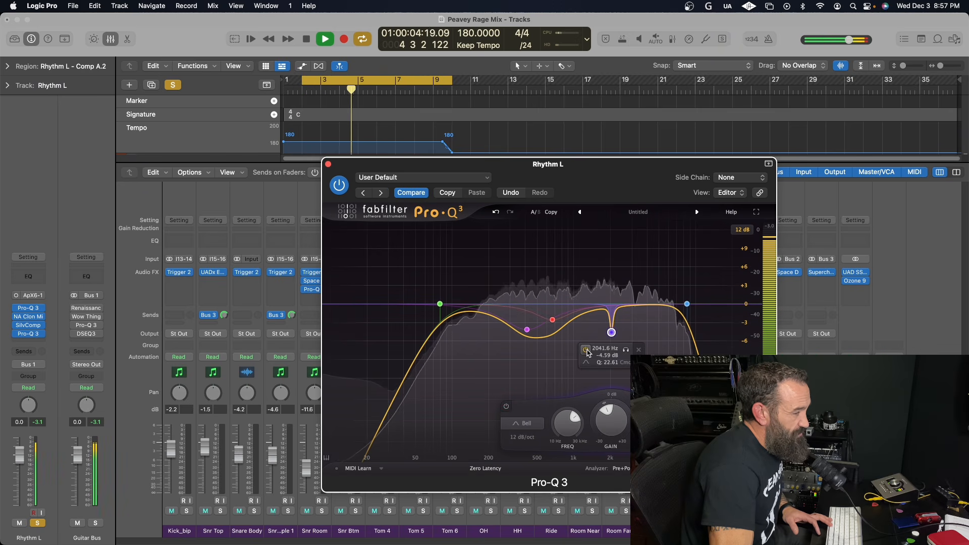
pyautogui.press('space')
# Add a narrow bell band, sweep it soloed to about 3990 Hz, and pull its gain down into a notch.
pyautogui.moveTo(633, 303)
pyautogui.mouseDown()
pyautogui.moveTo(634, 292)
pyautogui.moveTo(642, 297)
pyautogui.mouseUp()
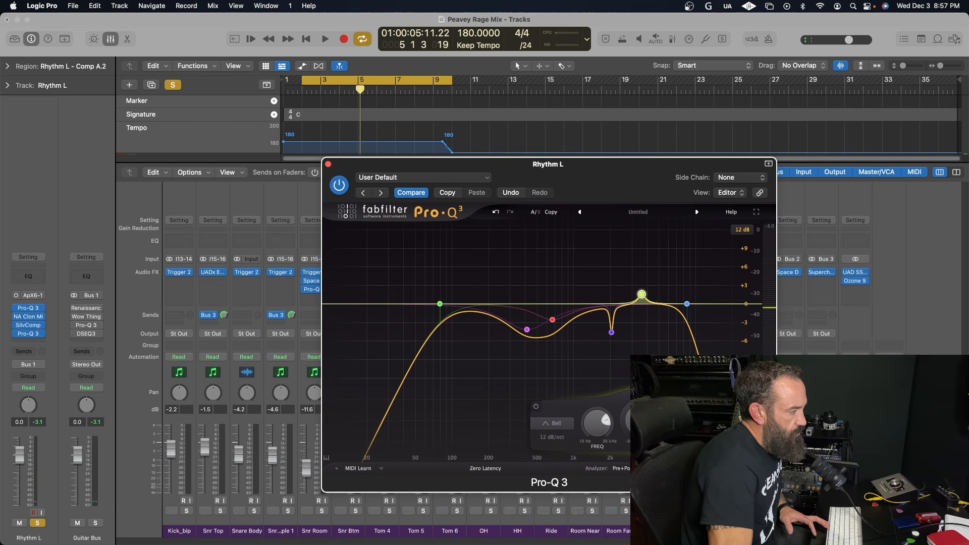
pyautogui.moveTo(658, 267); pyautogui.dragTo(666, 268)
pyautogui.press('space')
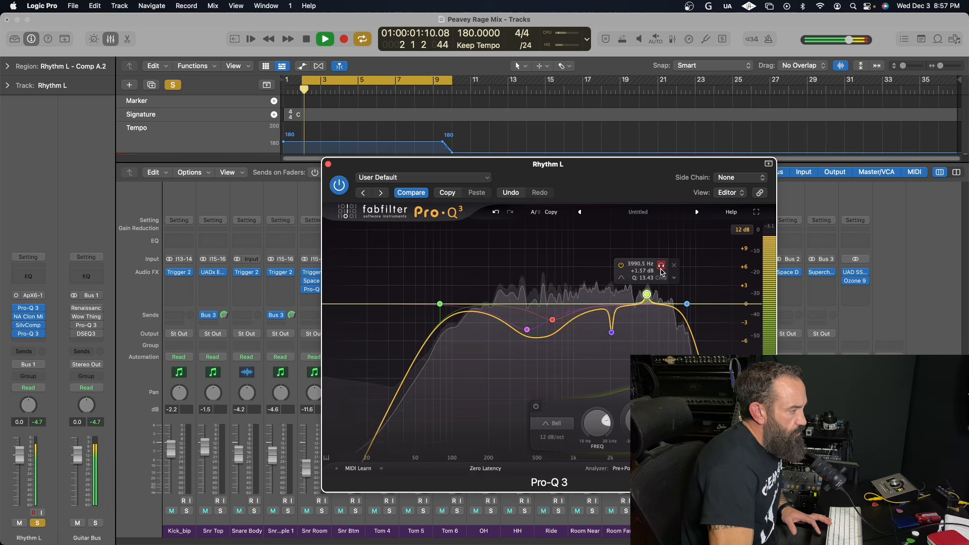
pyautogui.moveTo(662, 267); pyautogui.dragTo(646, 323)
pyautogui.press('space')
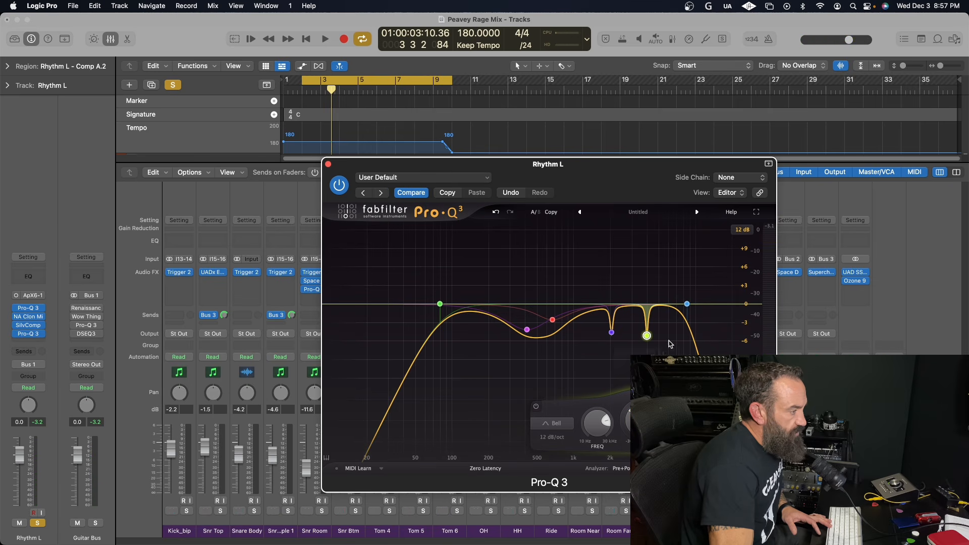
# Compare the guitar with the narrow 3990 Hz cut bypassed and enabled, and stop playback.
pyautogui.press('space')
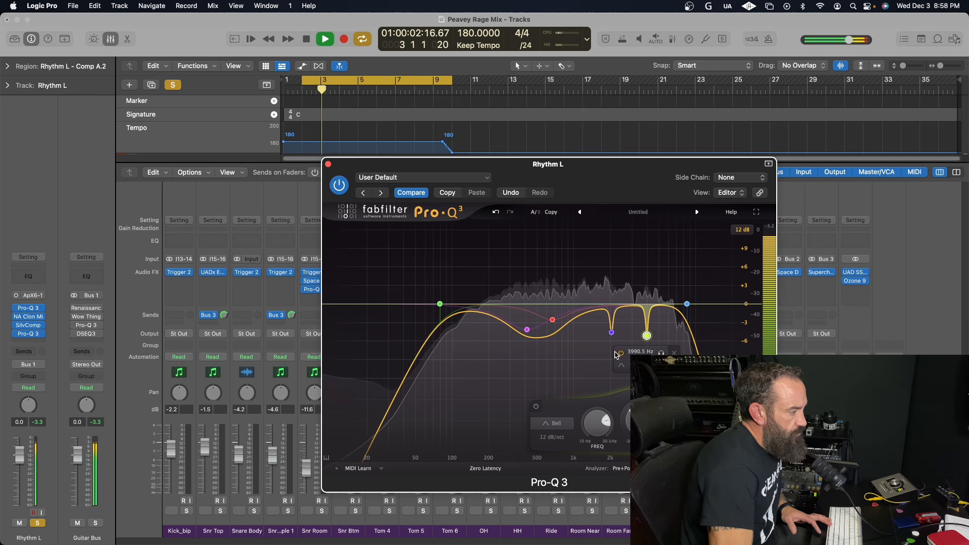
pyautogui.press('space')
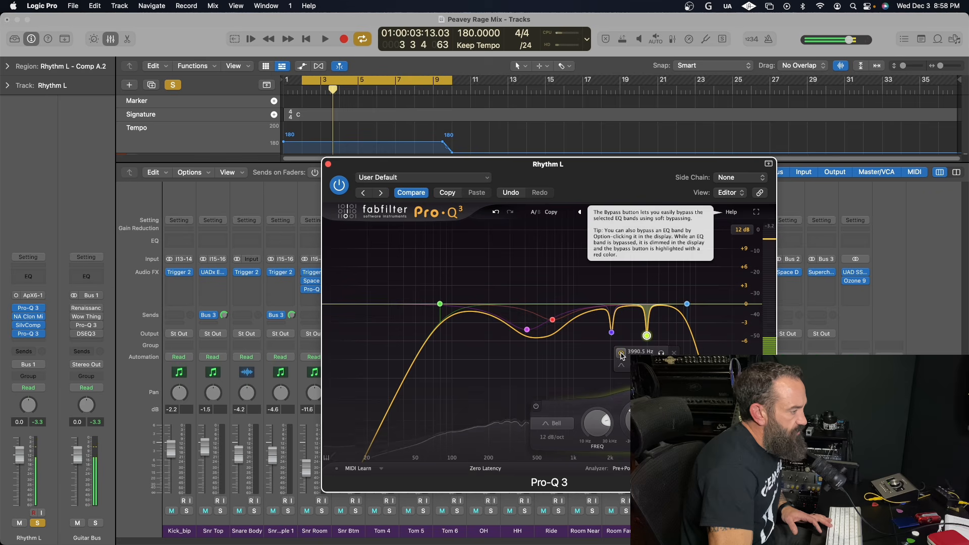
pyautogui.press('space')
pyautogui.click(621, 354)
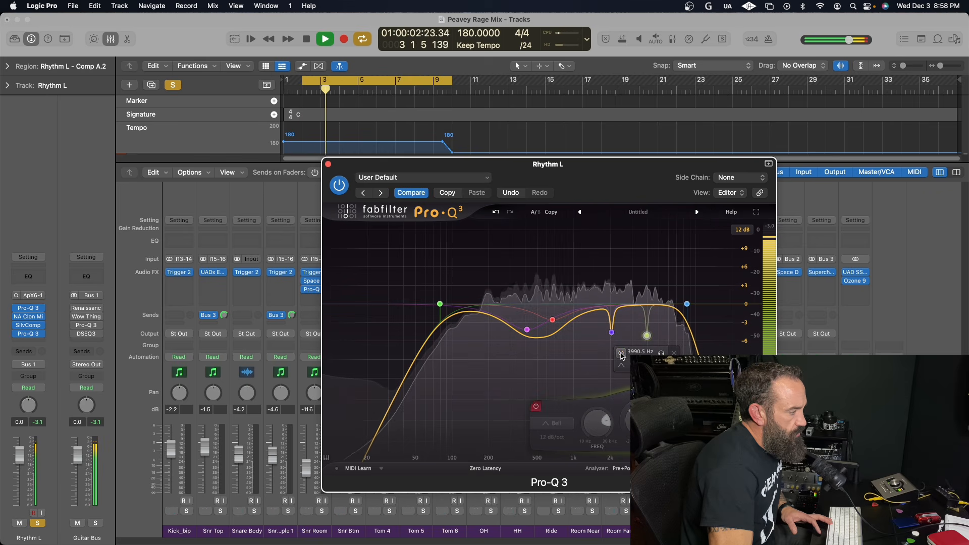
pyautogui.click(620, 353)
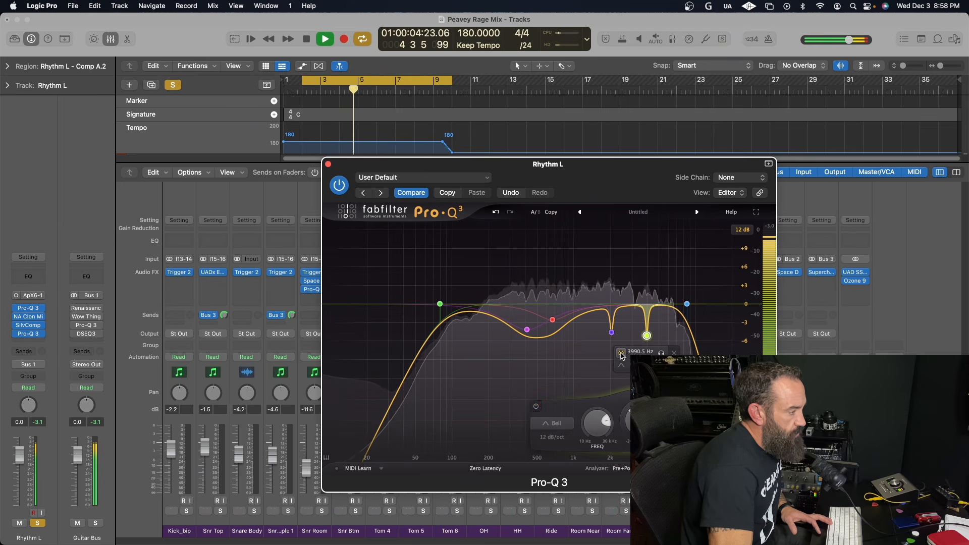
pyautogui.moveTo(671, 306)
pyautogui.press('space')
# Add a narrow bell cut at about 5904 Hz with about -3.56 dB gain, soloing the band to locate it, and audition the guitar.
pyautogui.moveTo(666, 303); pyautogui.dragTo(666, 292)
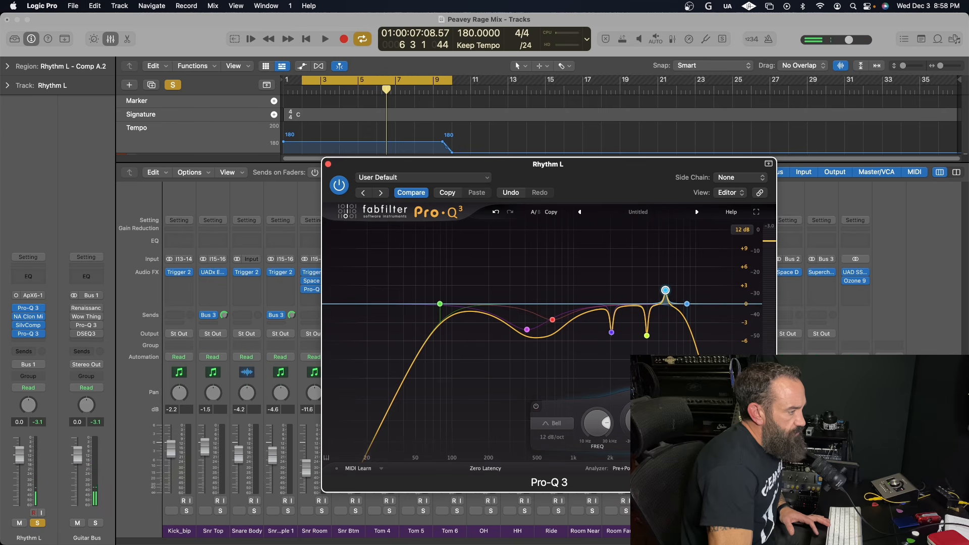
pyautogui.moveTo(666, 285)
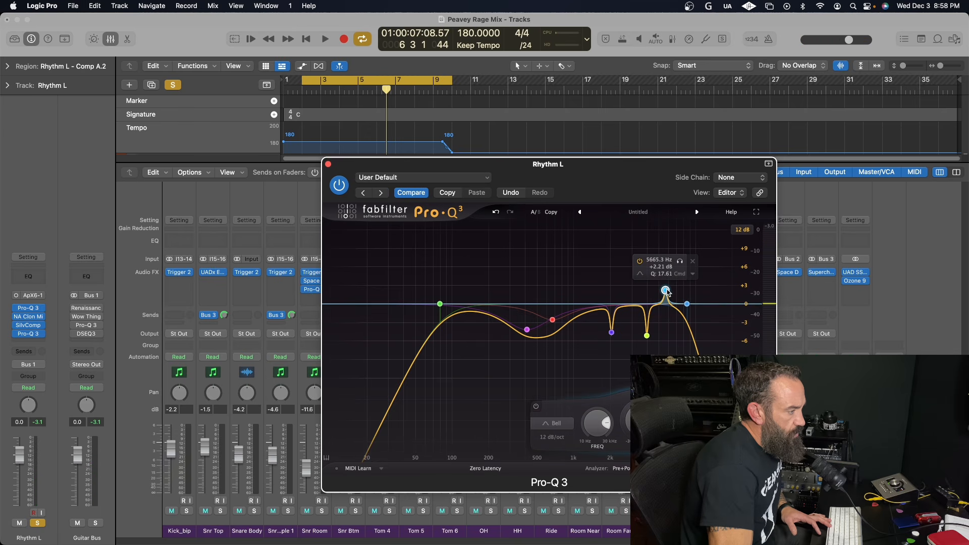
pyautogui.click(681, 261)
pyautogui.press('space')
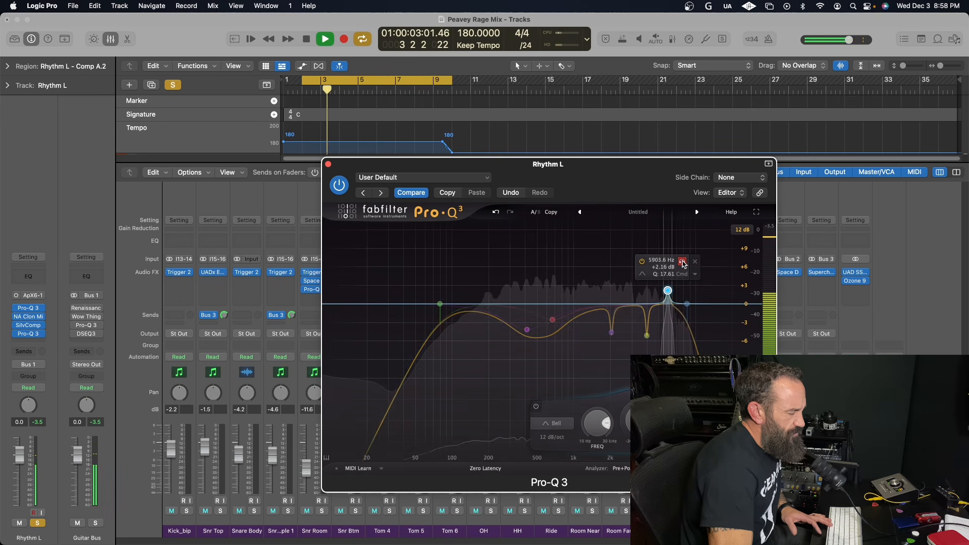
pyautogui.press('space')
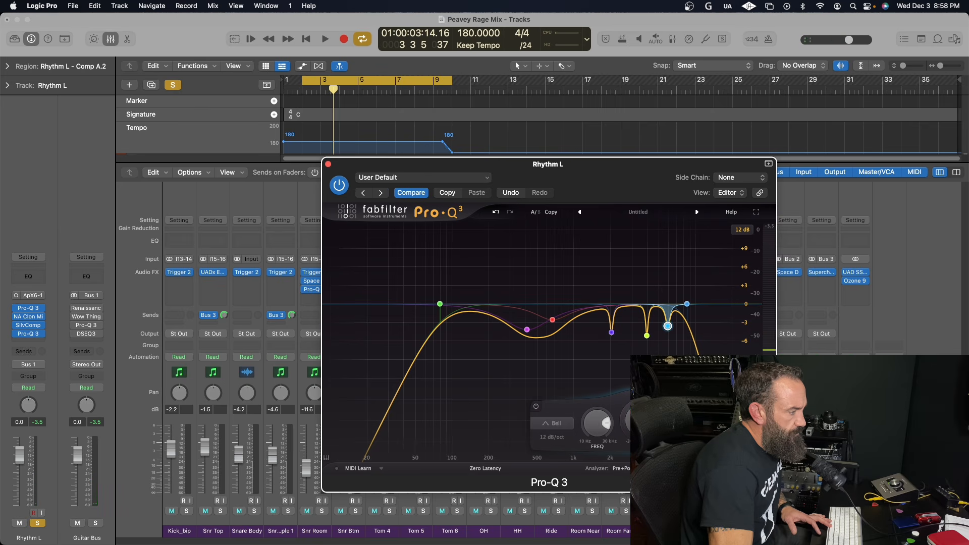
pyautogui.moveTo(622, 356)
pyautogui.press('space')
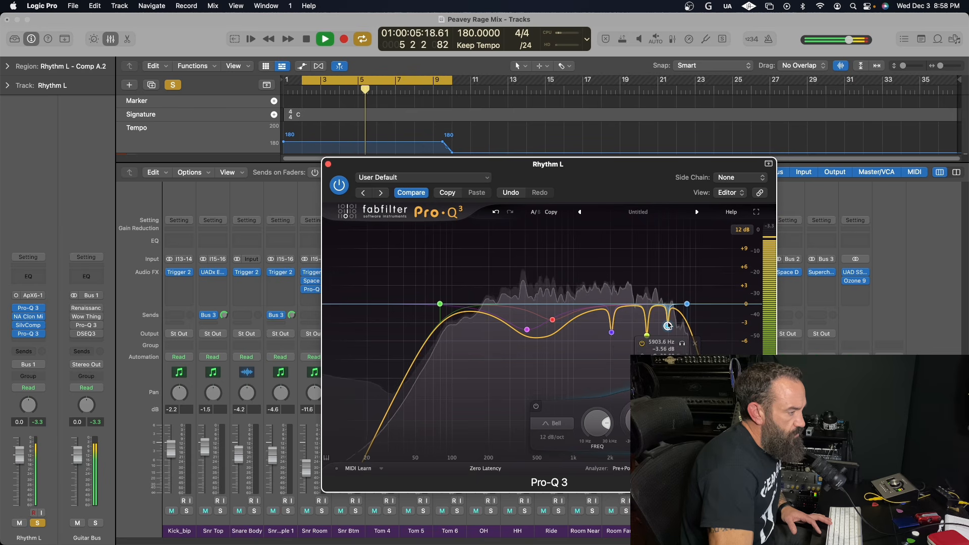
# Compare the guitar with the narrow 5904 Hz cut bypassed and enabled several times, and stop playback.
pyautogui.click(643, 345)
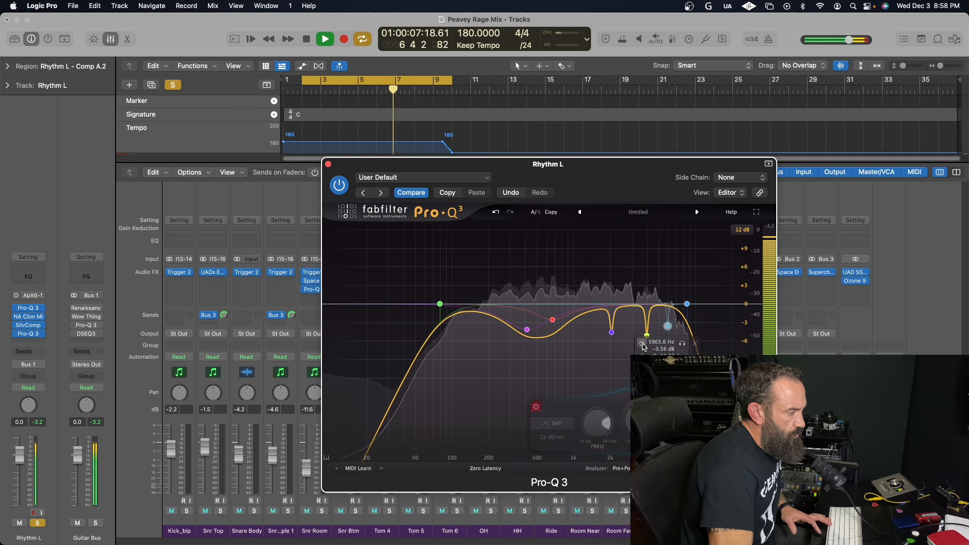
pyautogui.click(642, 345)
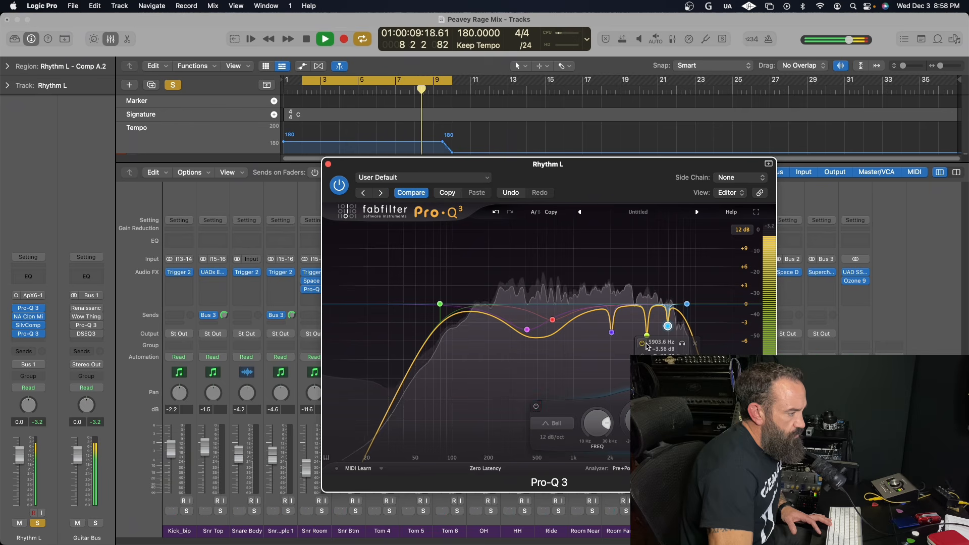
pyautogui.click(643, 345)
pyautogui.click(643, 344)
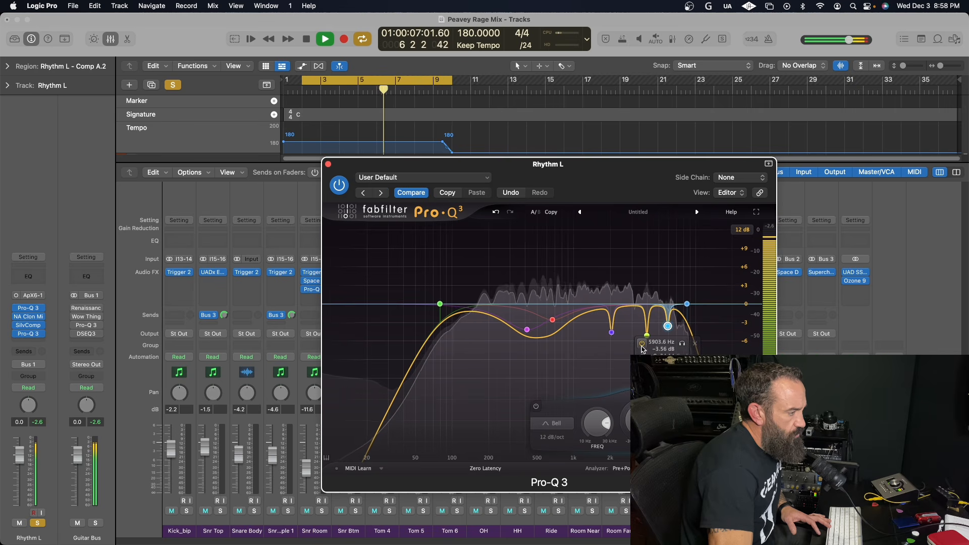
pyautogui.click(642, 344)
pyautogui.click(642, 344)
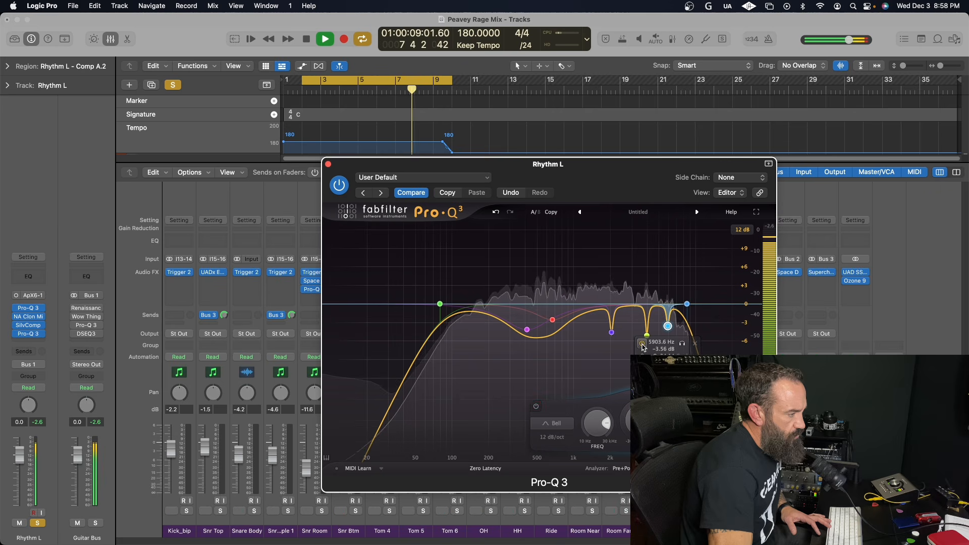
pyautogui.press('space')
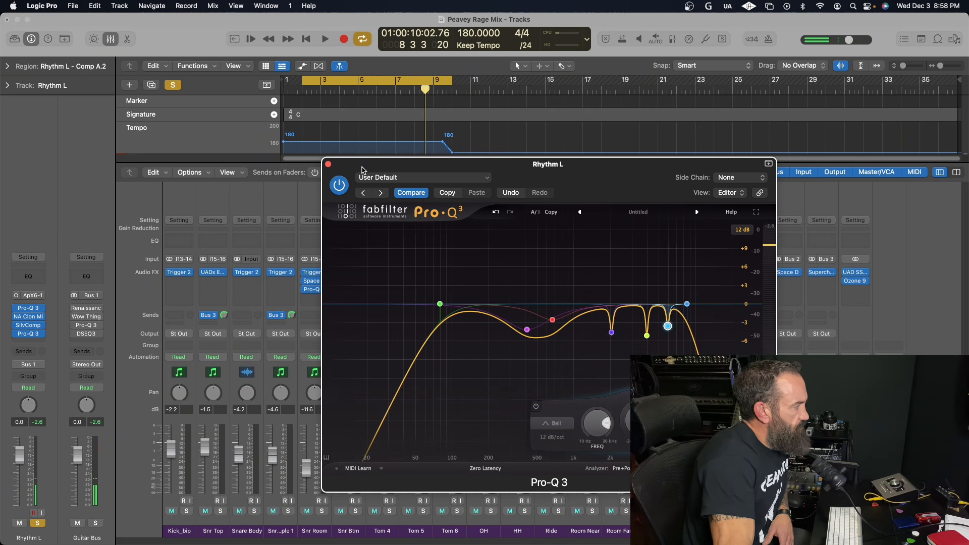
# Close the Pro-Q 3 window, move the cycle range to bars 10–18, and audition that section of the guitar.
pyautogui.click(328, 164)
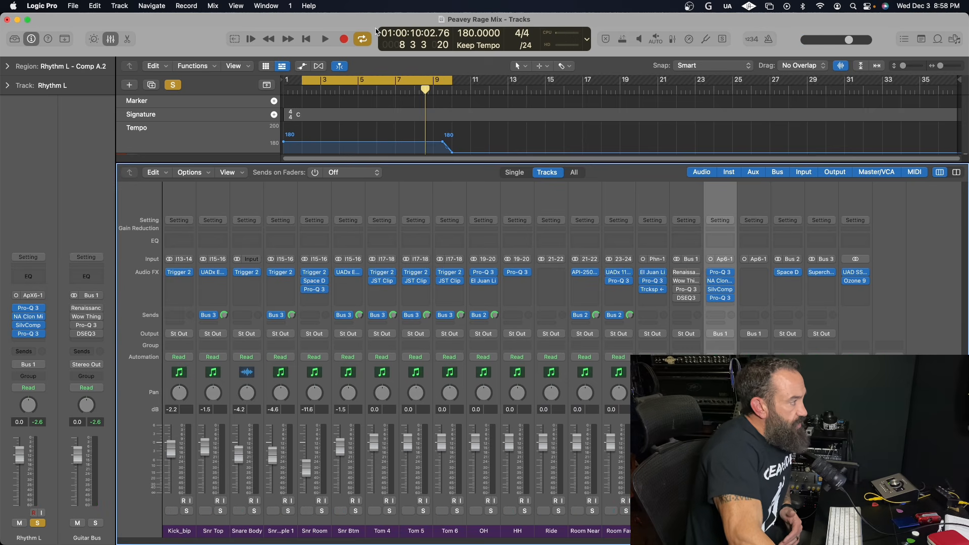
pyautogui.moveTo(370, 81); pyautogui.dragTo(521, 87)
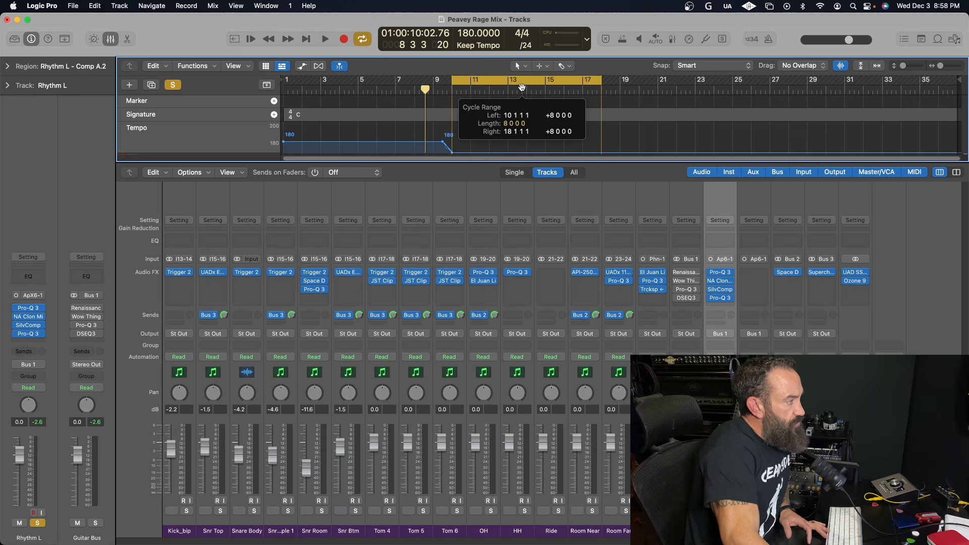
pyautogui.press('space')
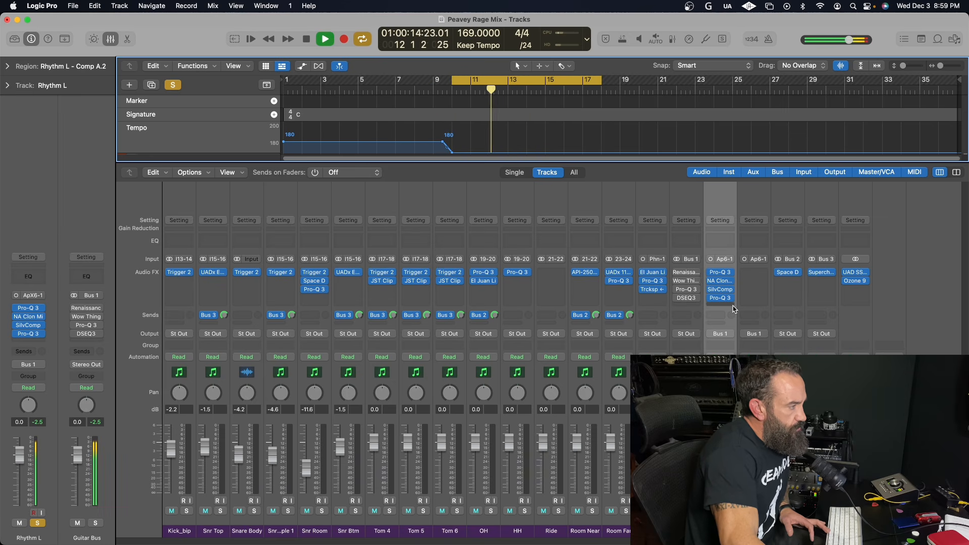
pyautogui.press('space')
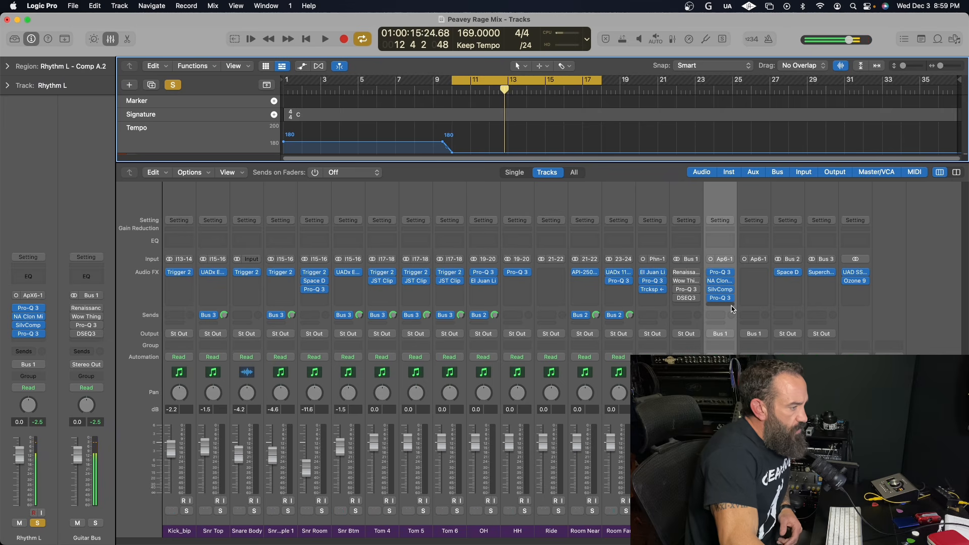
# Insert Pro-MB after the second Pro-Q 3 on Rhythm L and create a low-mid compression band, adjusting both its edges during playback.
pyautogui.click(731, 306)
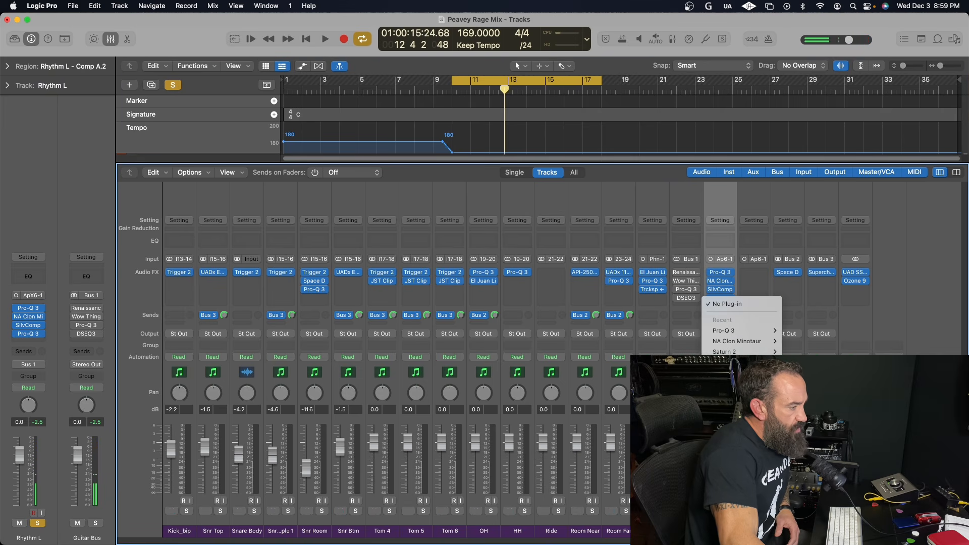
pyautogui.click(803, 363)
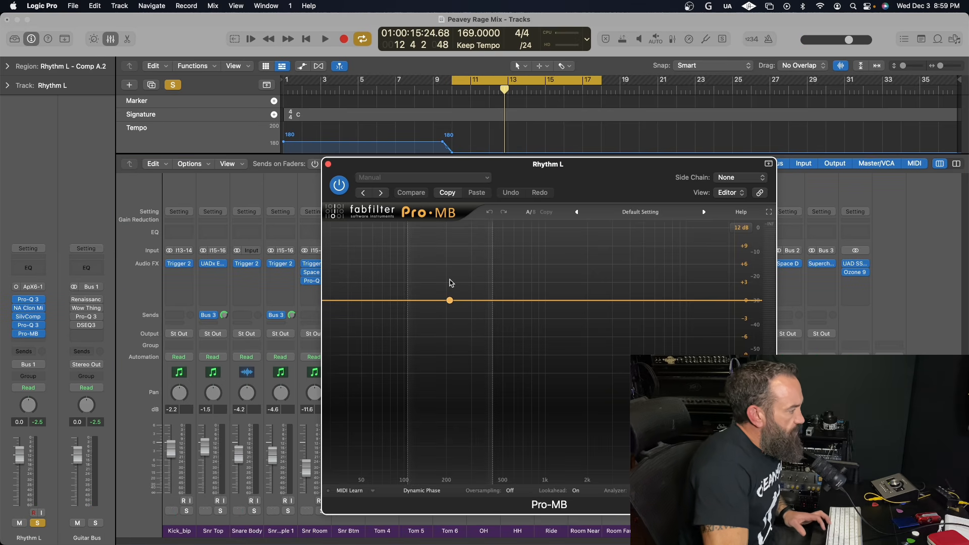
pyautogui.press('space')
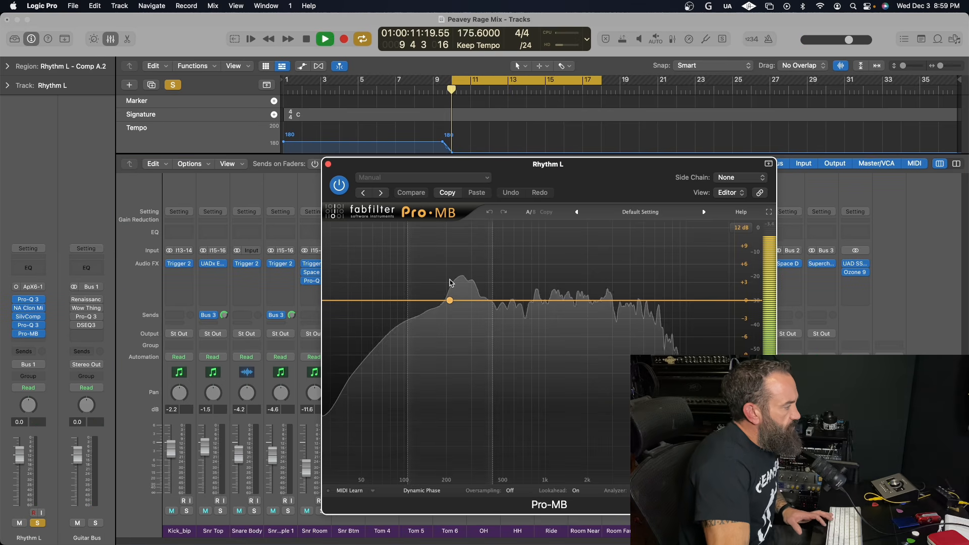
pyautogui.click(447, 309)
pyautogui.moveTo(488, 275); pyautogui.dragTo(496, 275)
pyautogui.moveTo(404, 326); pyautogui.dragTo(418, 325)
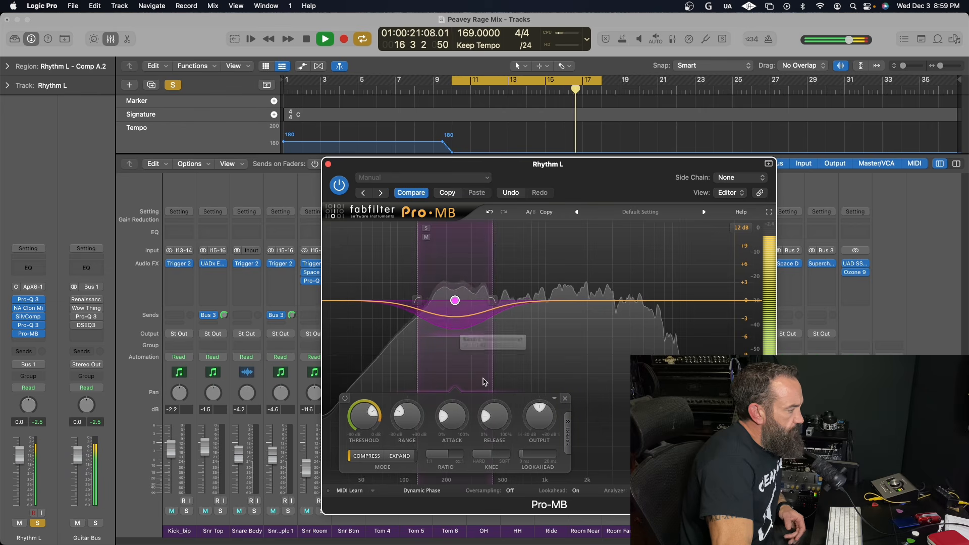
pyautogui.press('space')
# Lower the Pro-MB band's attack and release, and fine-tune its threshold and a deeper range while the guitar plays.
pyautogui.moveTo(459, 429); pyautogui.dragTo(460, 451)
pyautogui.moveTo(496, 422); pyautogui.dragTo(503, 462)
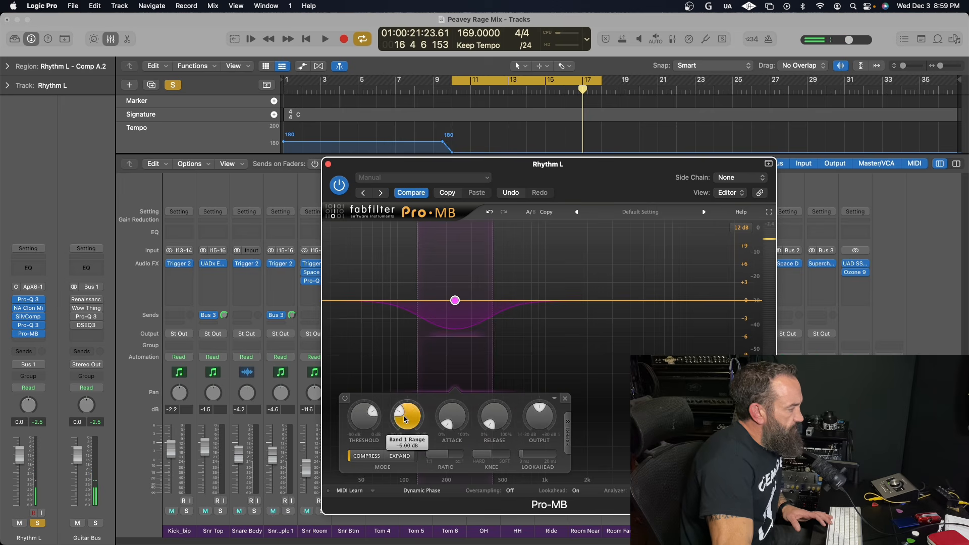
pyautogui.press('space')
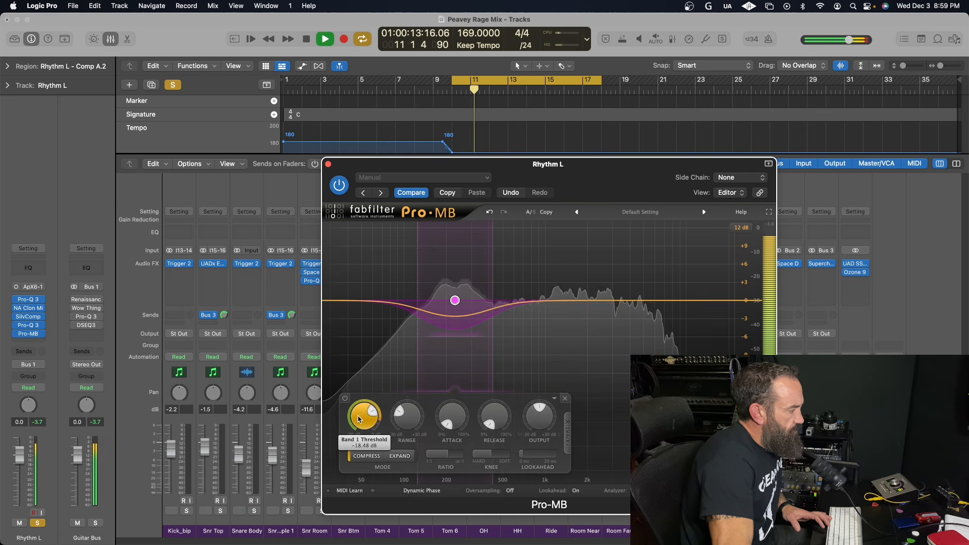
pyautogui.moveTo(400, 416); pyautogui.dragTo(398, 418)
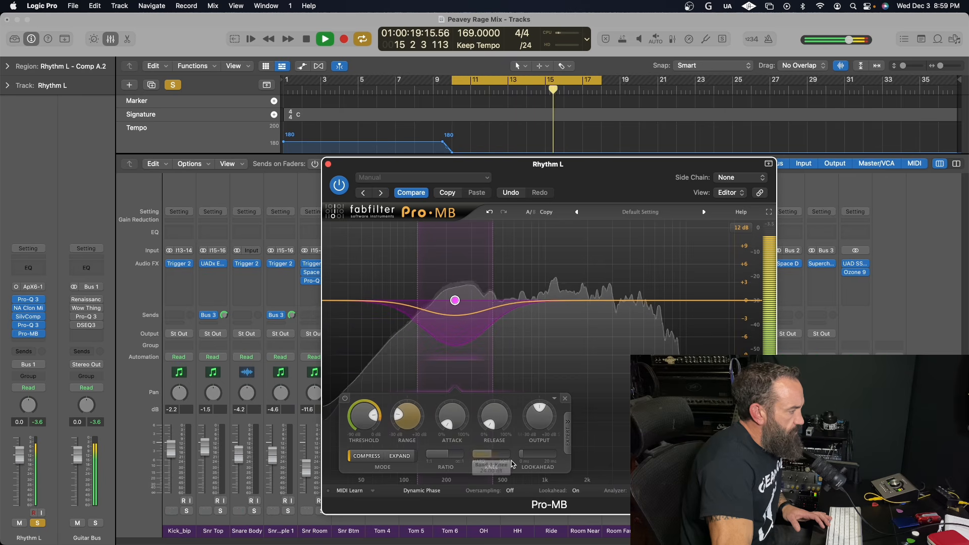
# Compare the guitar with Pro-MB bypassed and enabled, stop playback, and close the plug-in window.
pyautogui.click(345, 186)
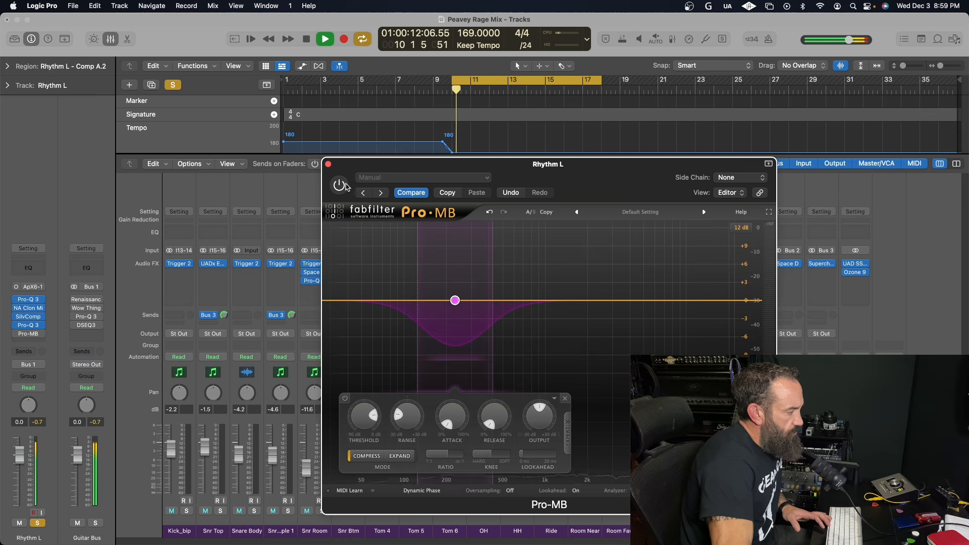
pyautogui.click(345, 186)
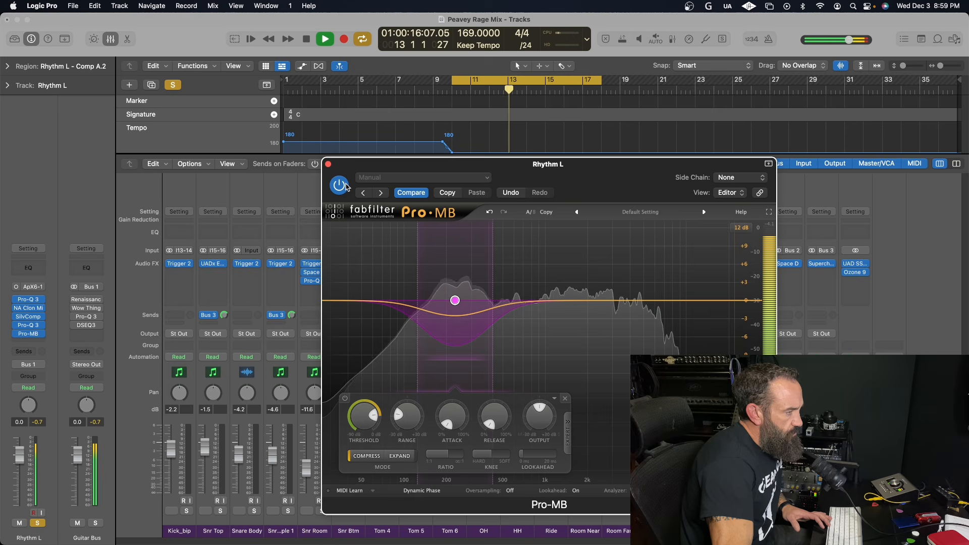
pyautogui.press('space')
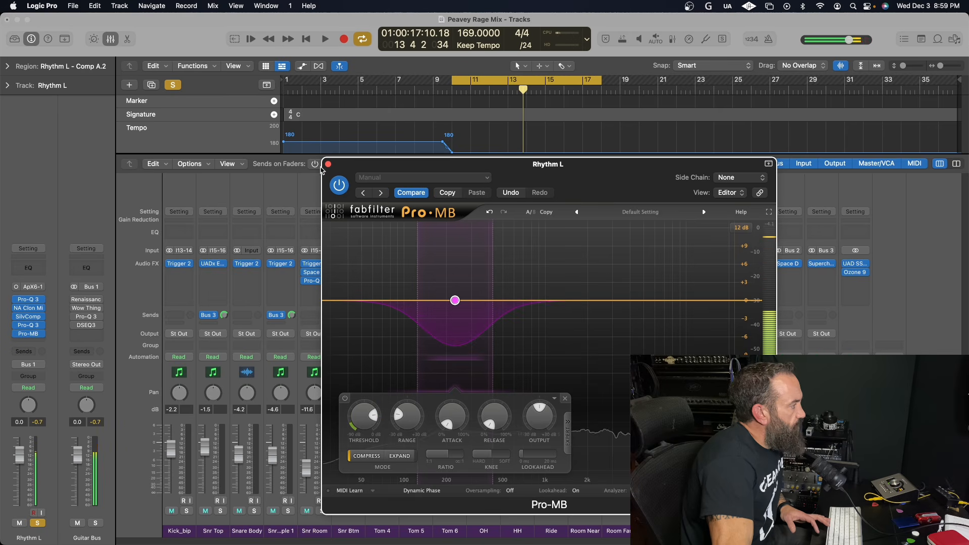
pyautogui.click(328, 165)
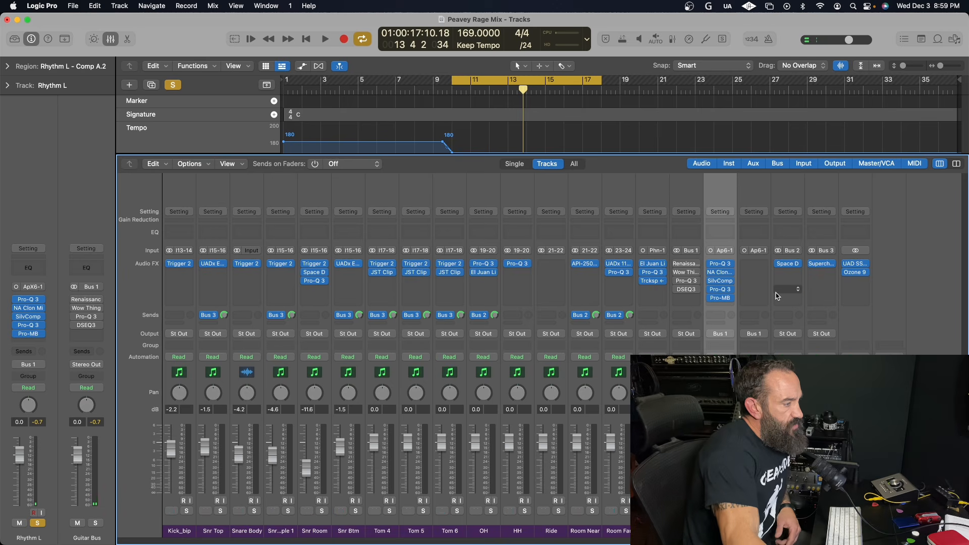
# Insert Saturn 2 after Pro-MB and split it into three bands, with the upper crossover at about 2089 Hz.
pyautogui.click(720, 307)
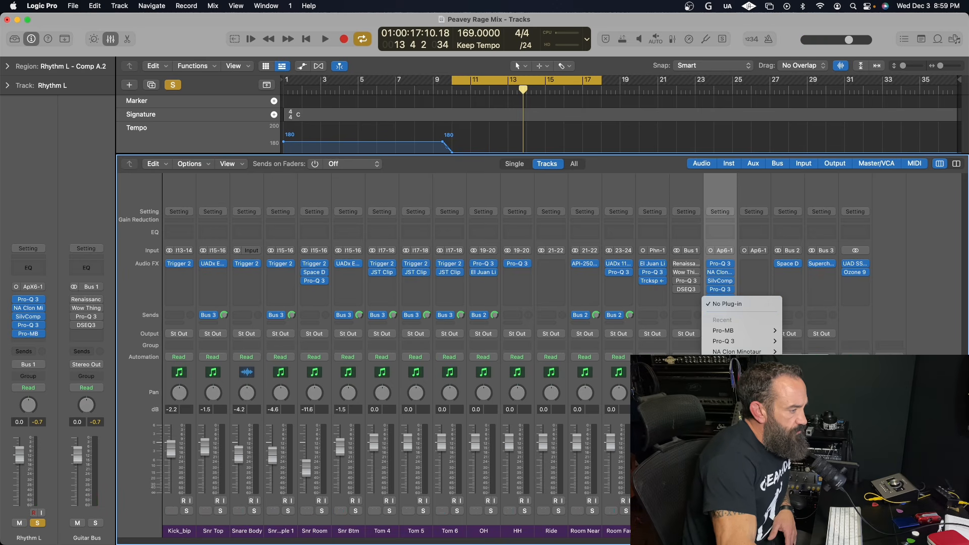
pyautogui.click(723, 330)
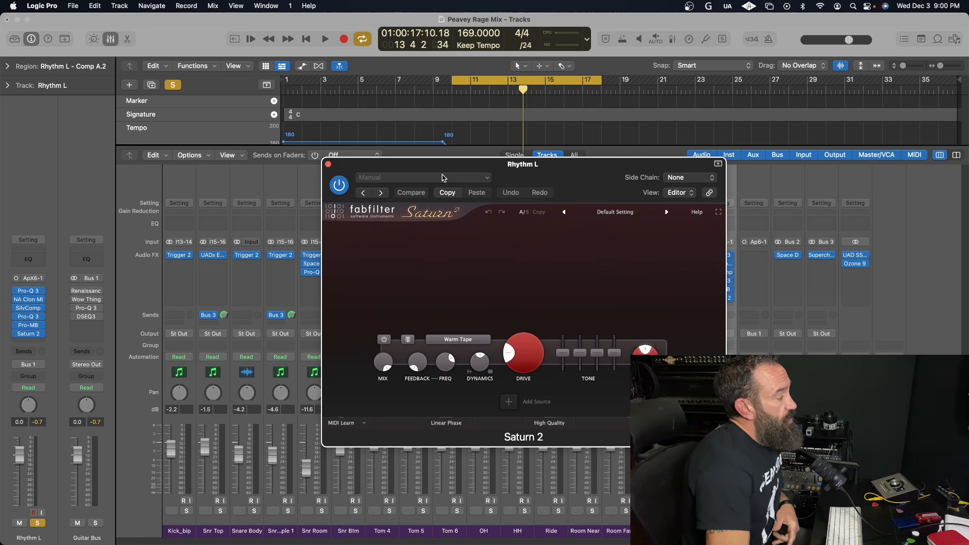
pyautogui.click(449, 231)
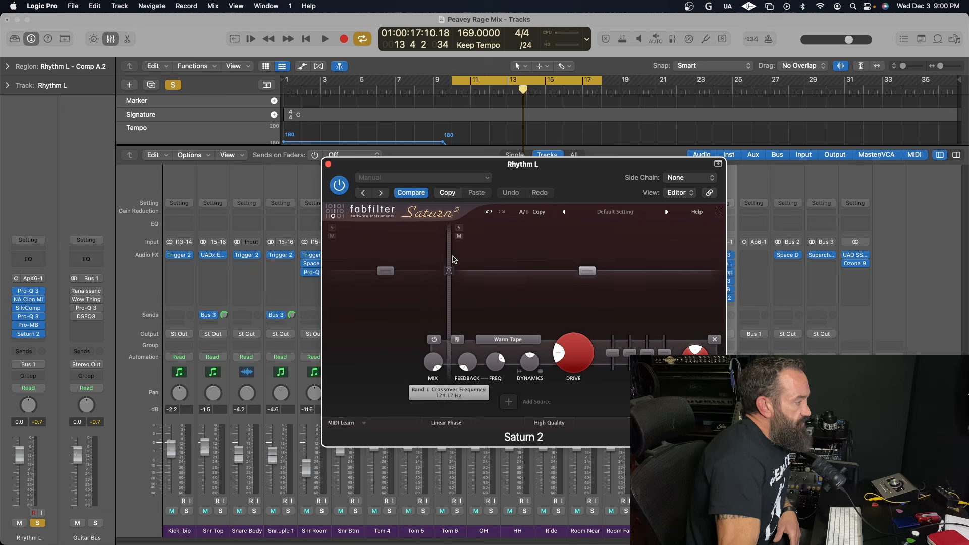
pyautogui.moveTo(448, 258); pyautogui.dragTo(509, 260)
pyautogui.click(601, 231)
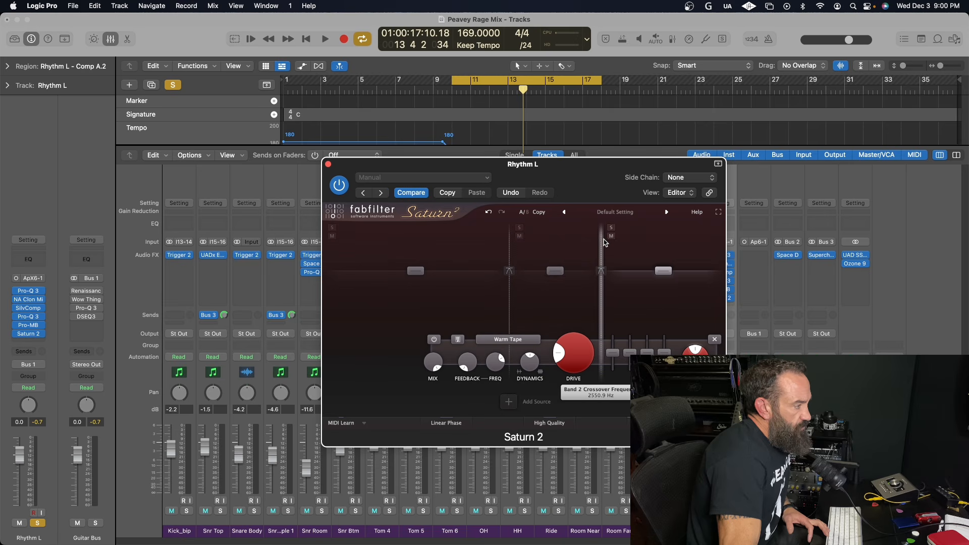
pyautogui.moveTo(602, 244); pyautogui.dragTo(591, 255)
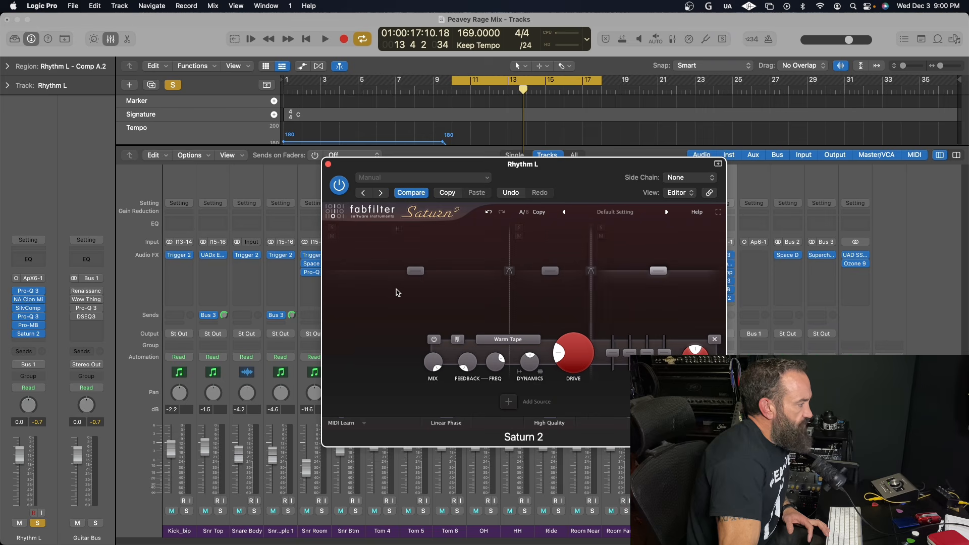
# Turn down the drive on Saturn 2's outer bands and set the high band's style to Subtle Saturation.
pyautogui.click(507, 339)
pyautogui.moveTo(512, 387)
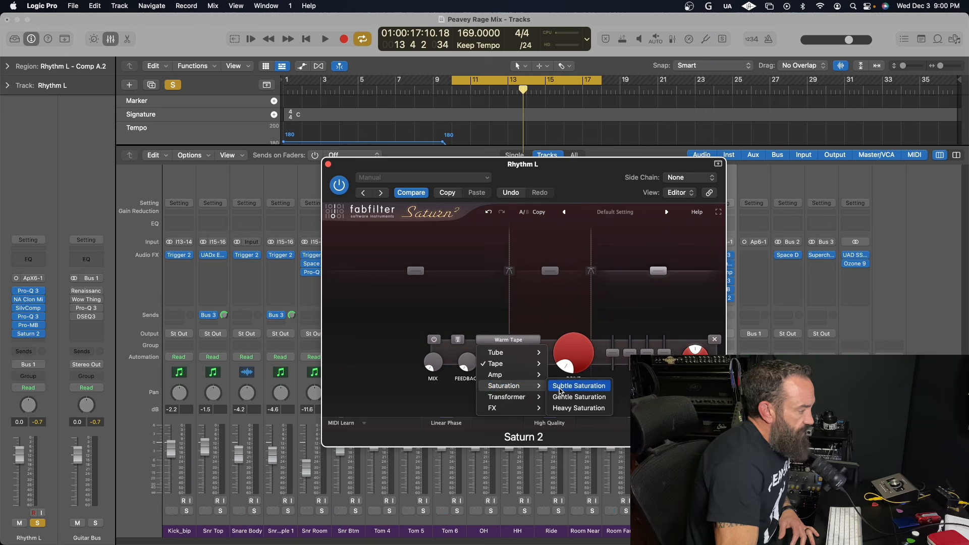
pyautogui.click(567, 386)
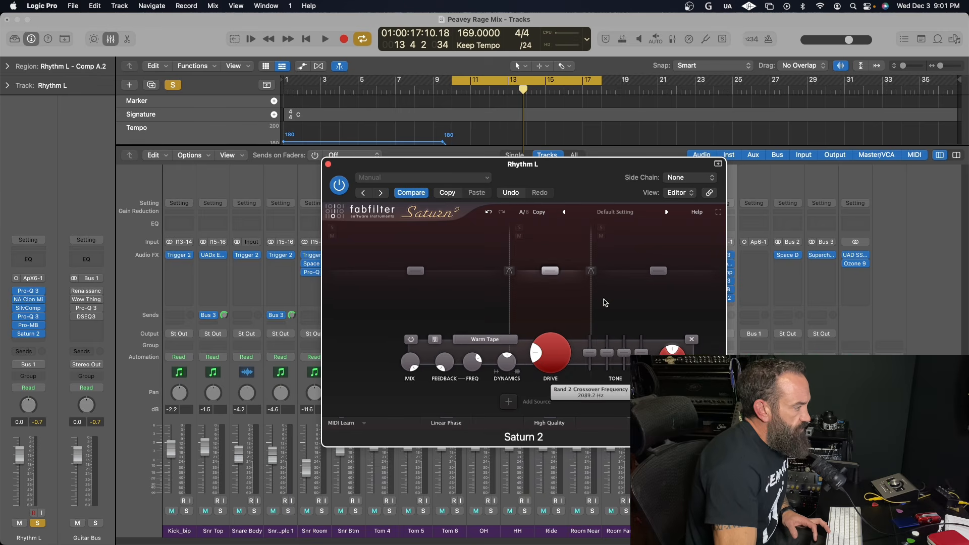
# Raise the drive of Saturn 2's middle band to about 64% during playback.
pyautogui.press('space')
pyautogui.moveTo(530, 374); pyautogui.dragTo(526, 313)
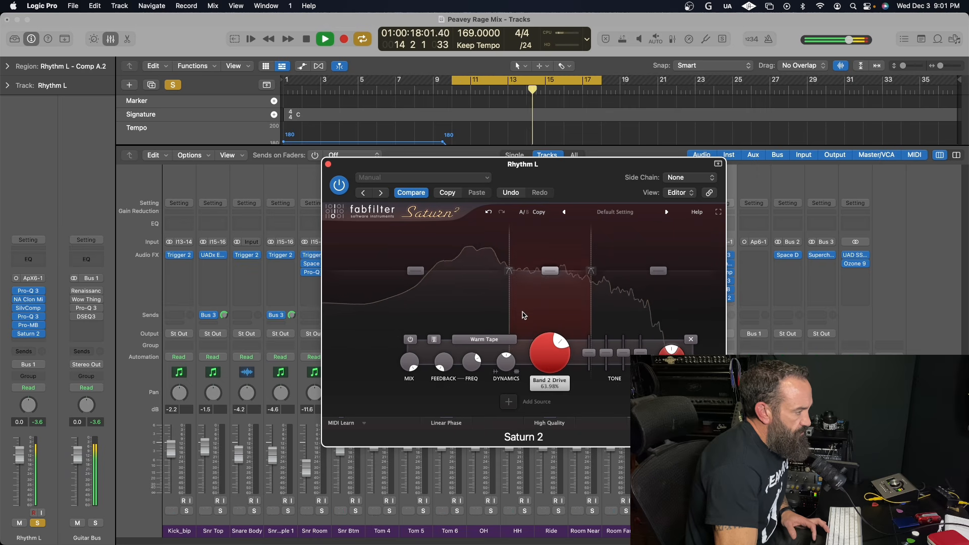
pyautogui.press('space')
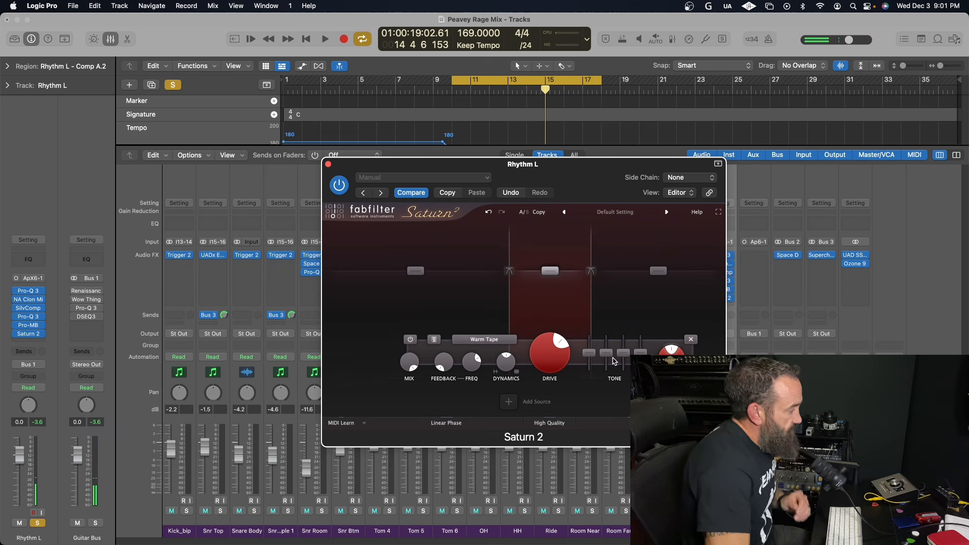
# Shape the middle band's tone by ear, slightly lowering bass and mid and setting treble to about +0.86 dB, and close Saturn 2.
pyautogui.moveTo(550, 273)
pyautogui.moveTo(589, 352)
pyautogui.mouseDown()
pyautogui.moveTo(590, 343)
pyautogui.moveTo(590, 371)
pyautogui.moveTo(588, 358)
pyautogui.mouseUp()
pyautogui.press('space')
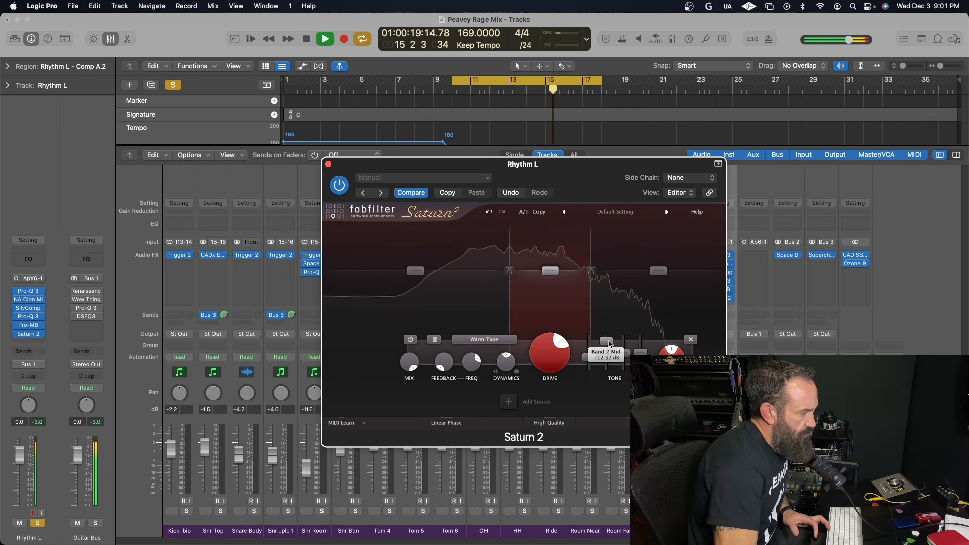
pyautogui.moveTo(607, 346); pyautogui.dragTo(607, 359)
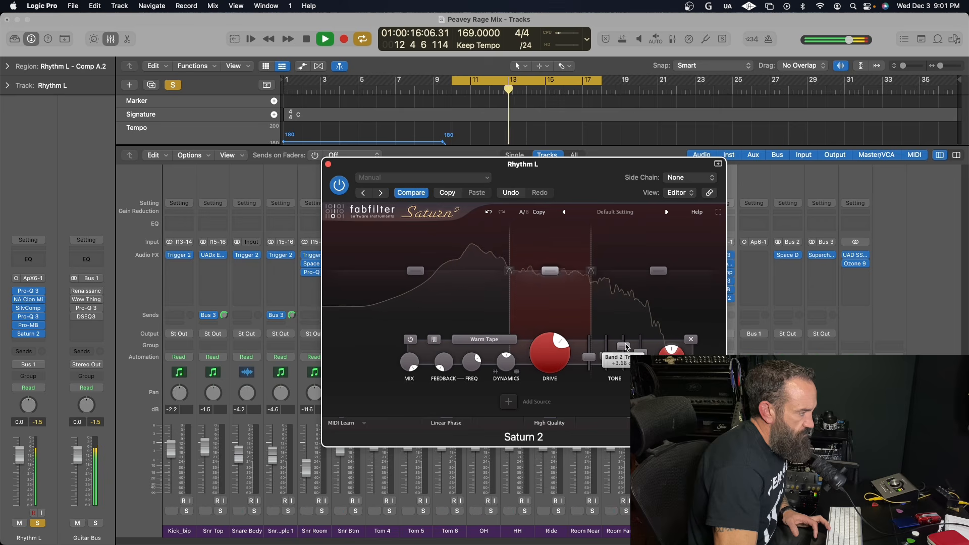
pyautogui.moveTo(625, 348); pyautogui.dragTo(625, 357)
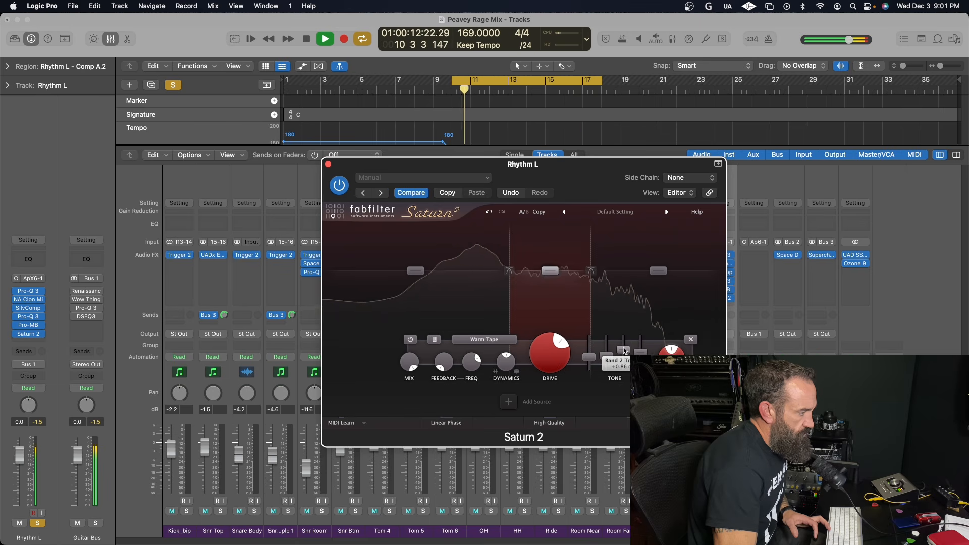
pyautogui.moveTo(640, 351)
pyautogui.mouseDown()
pyautogui.moveTo(636, 342)
pyautogui.moveTo(639, 376)
pyautogui.moveTo(640, 350)
pyautogui.mouseUp()
pyautogui.press('space')
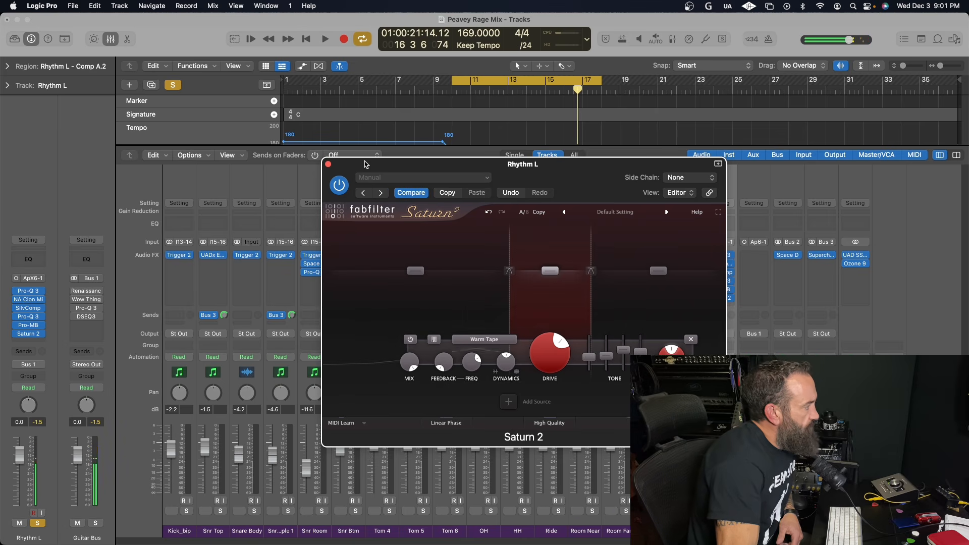
pyautogui.click(328, 164)
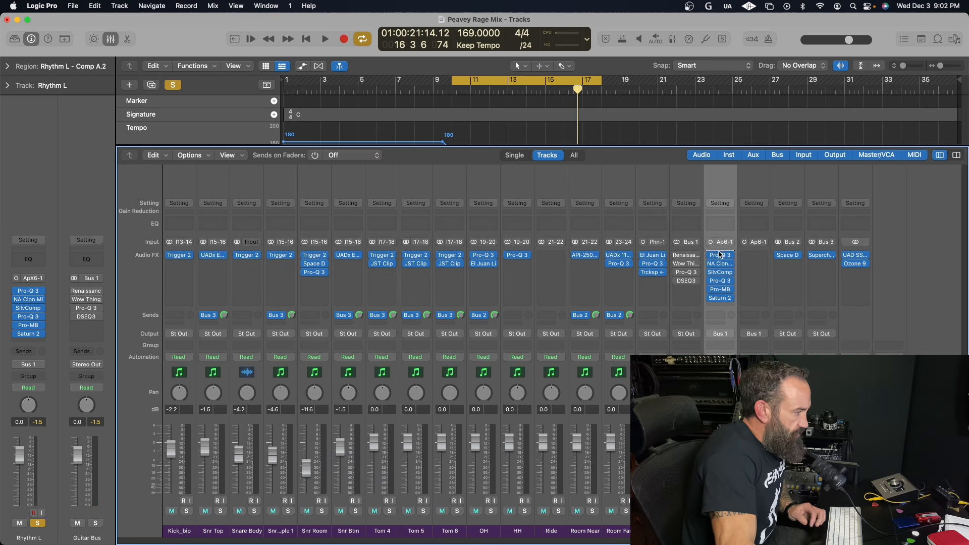
# Copy the whole Rhythm L plug-in chain, from Pro-Q 3 through Saturn 2, onto the adjacent guitar channel in the same slot order.
pyautogui.moveTo(721, 258); pyautogui.dragTo(754, 272)
pyautogui.moveTo(721, 281); pyautogui.dragTo(754, 281)
pyautogui.moveTo(720, 289); pyautogui.dragTo(754, 298)
# Pan Rhythm L to -64 and turn off its solo.
pyautogui.moveTo(29, 405); pyautogui.dragTo(29, 444)
pyautogui.press('s')
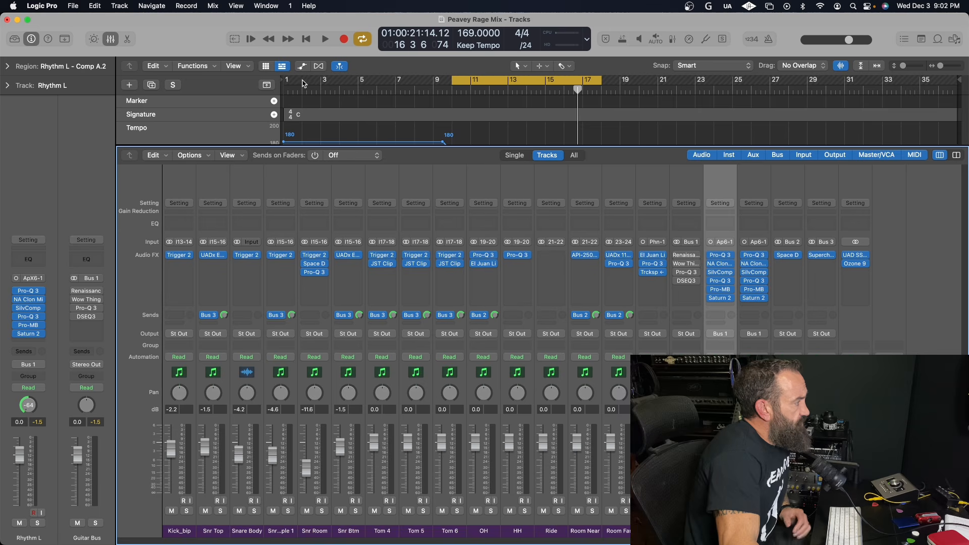
# Set the cycle range to bars 2 through 10, set both rhythm guitars to -5.5 dB, and audition them in the mix.
pyautogui.moveTo(302, 83); pyautogui.dragTo(448, 98)
pyautogui.press('x')
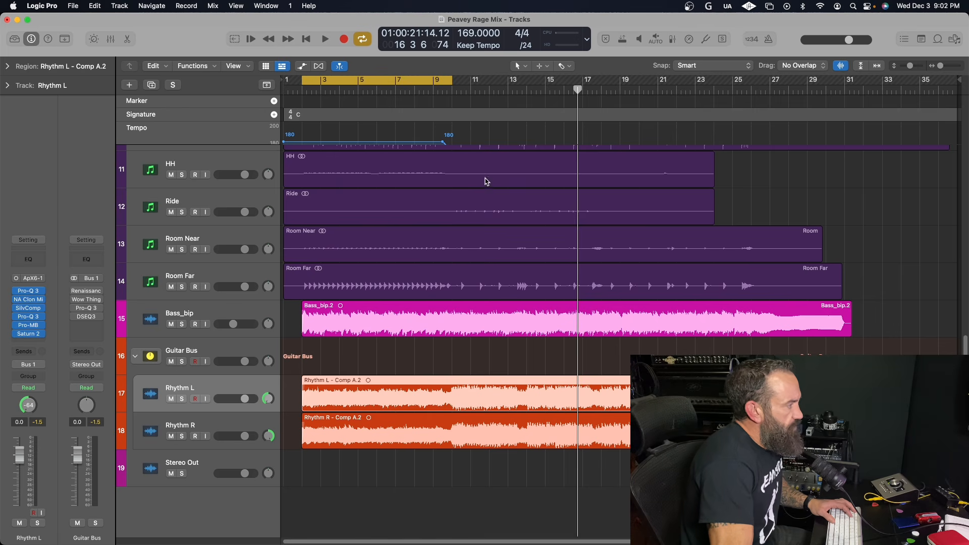
pyautogui.press('x')
pyautogui.press('space')
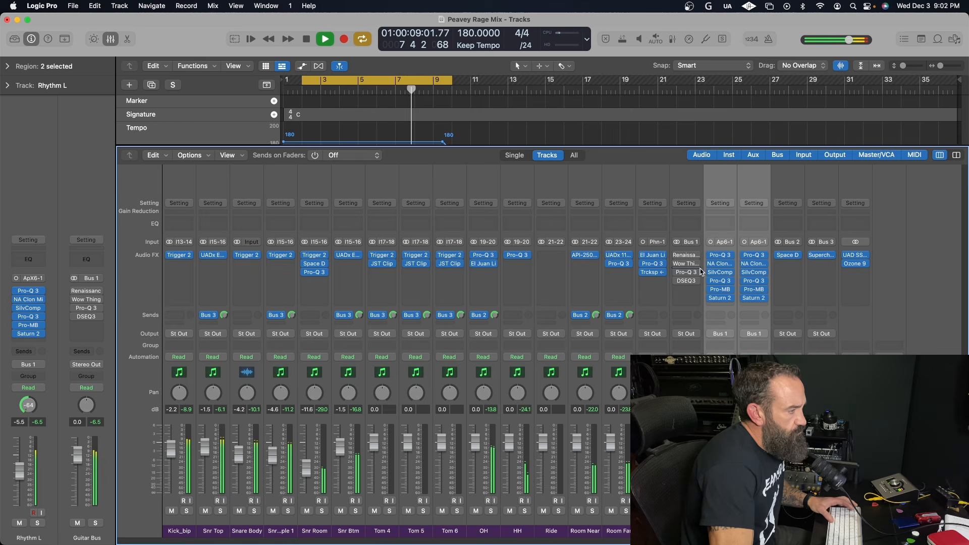
pyautogui.press('space')
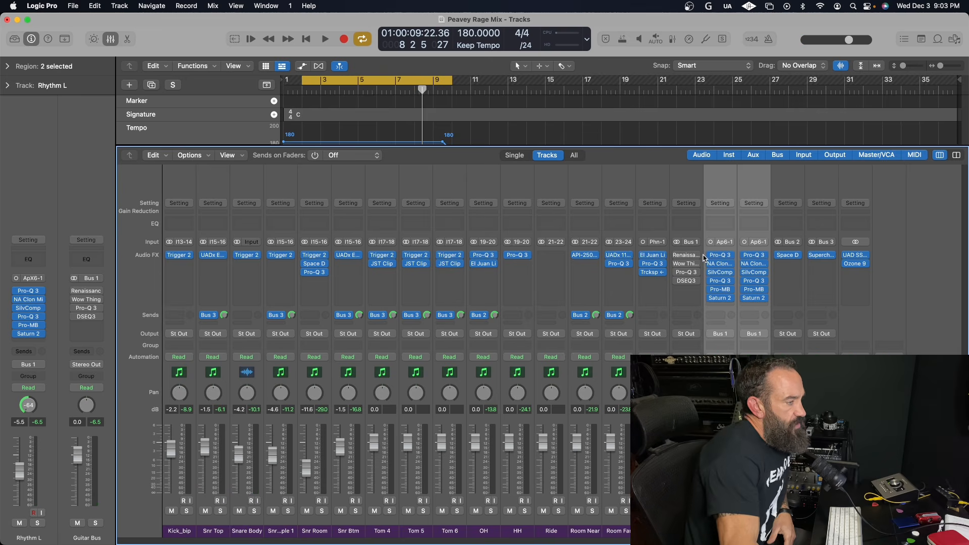
# Enable Renaissance Axx on the Guitar Bus, set its gain to -10.2 during playback, and close it.
pyautogui.click(687, 257)
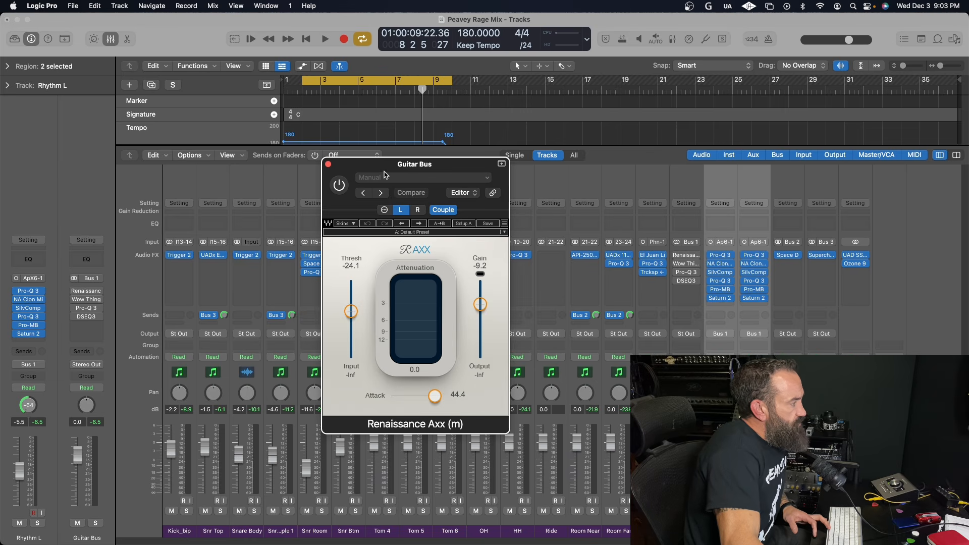
pyautogui.press('space')
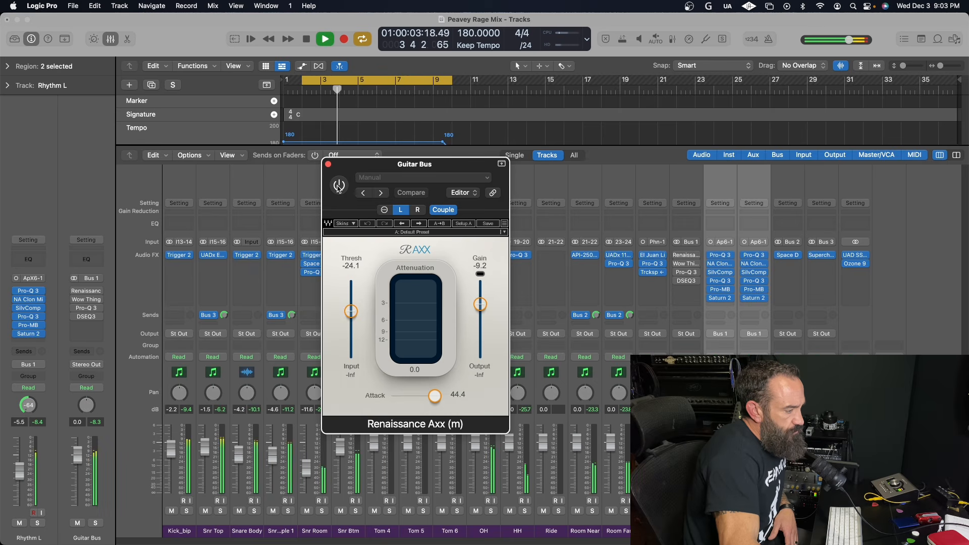
pyautogui.click(338, 186)
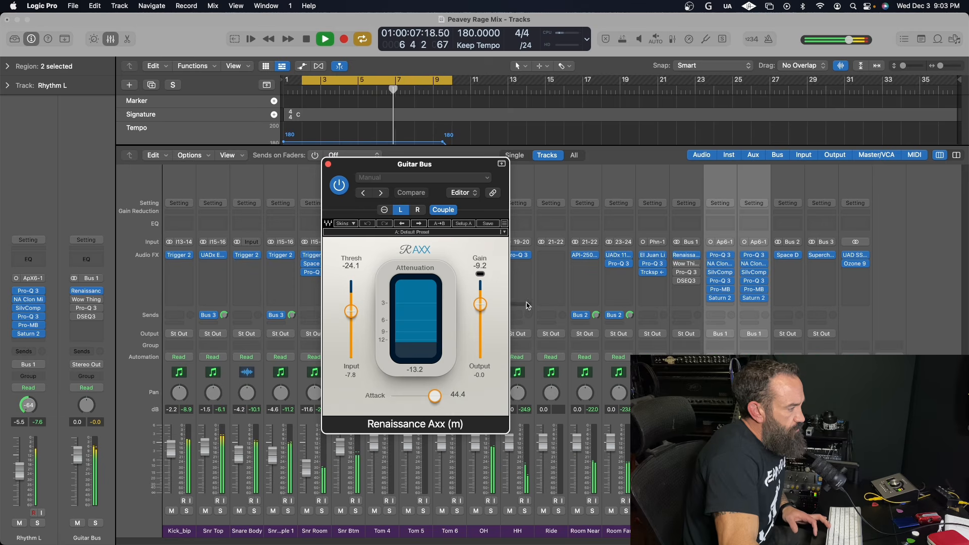
pyautogui.moveTo(480, 304); pyautogui.dragTo(479, 306)
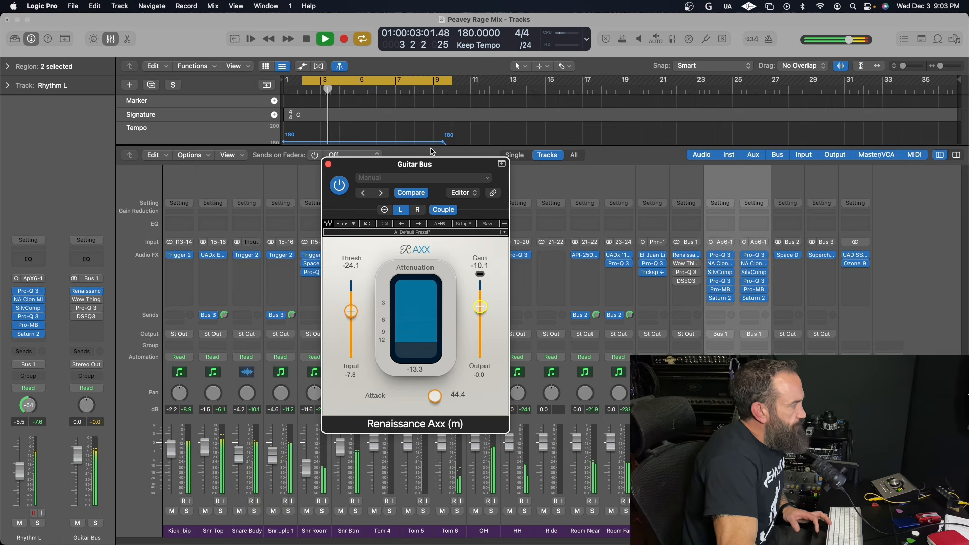
pyautogui.moveTo(480, 307); pyautogui.dragTo(480, 307)
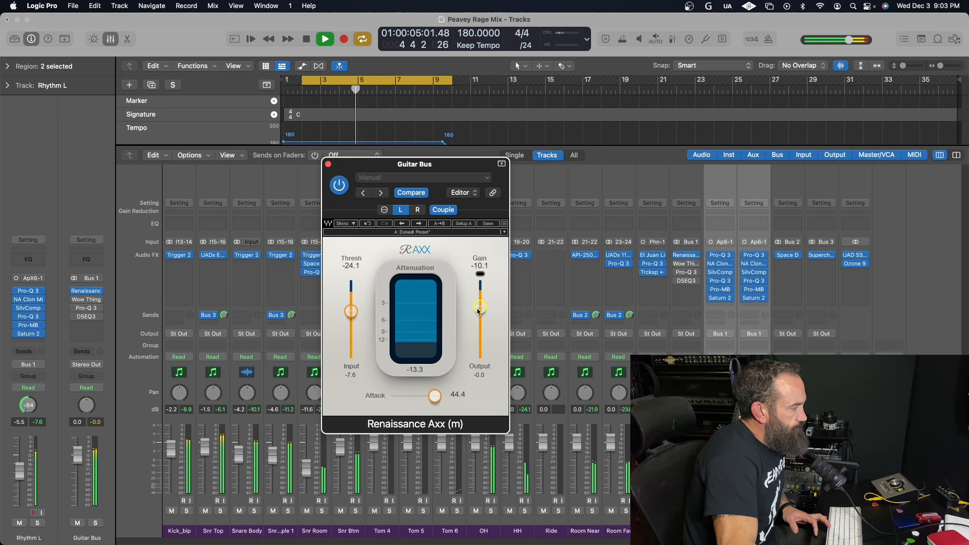
pyautogui.press('space')
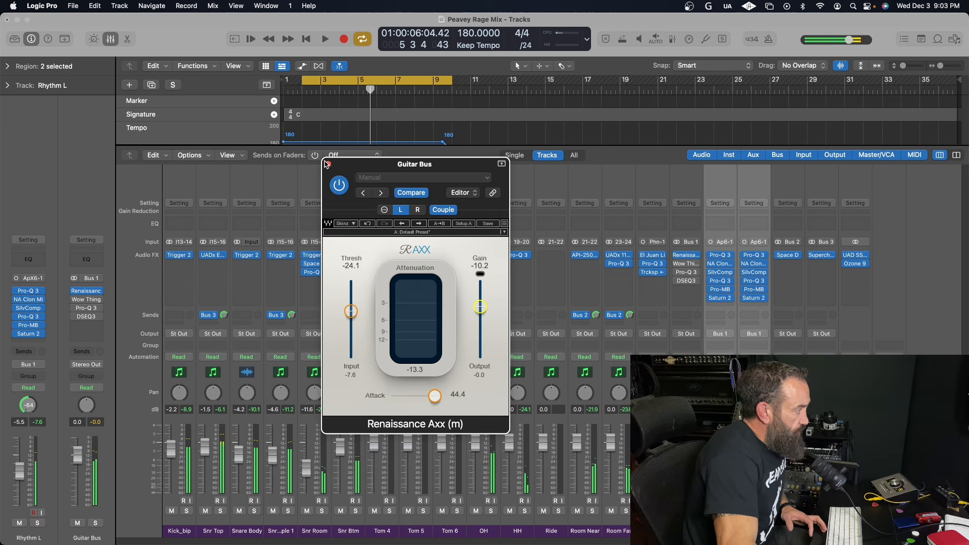
pyautogui.click(328, 164)
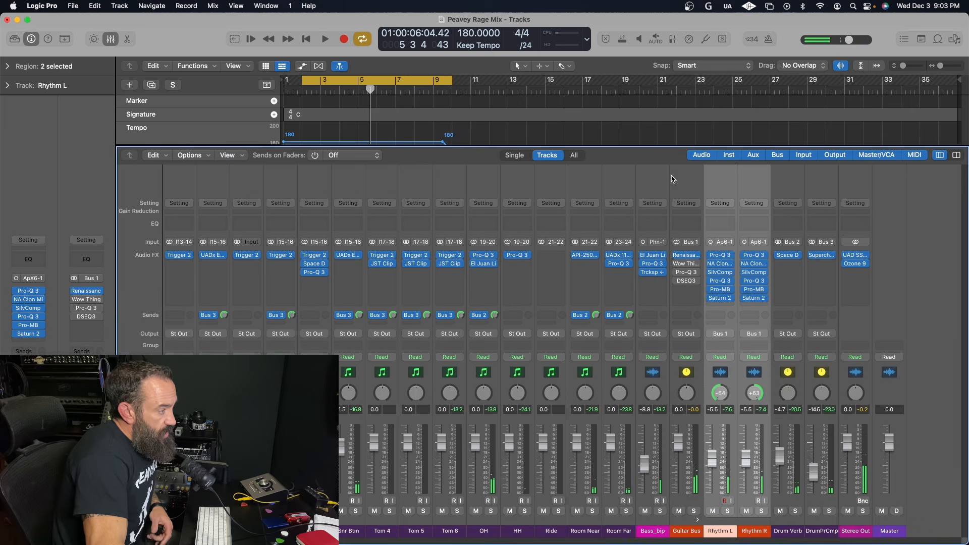
# Enable Wow Thing on the Guitar Bus and set its output to 0.0 dB and dry/wet mix to about 30% during playback.
pyautogui.click(686, 267)
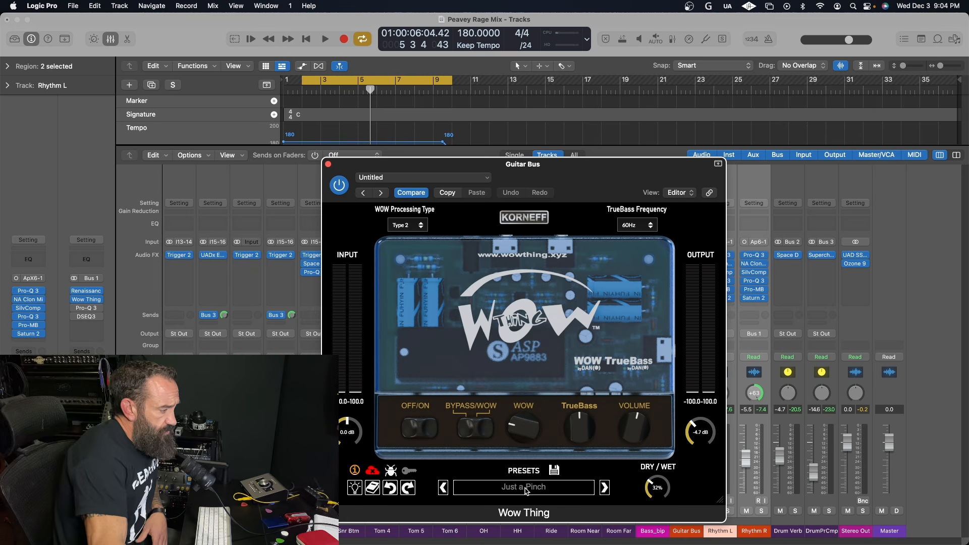
pyautogui.moveTo(649, 485); pyautogui.dragTo(650, 525)
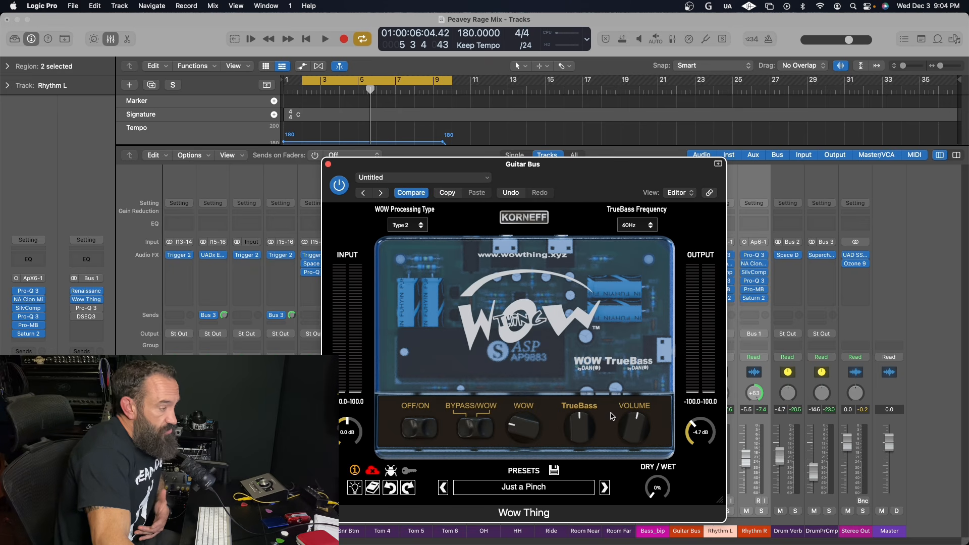
pyautogui.press('space')
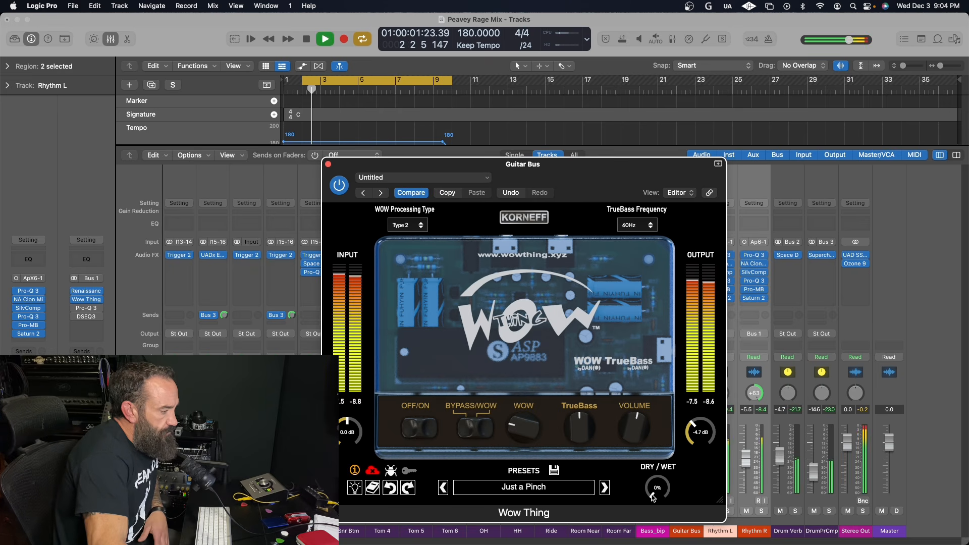
pyautogui.moveTo(650, 497); pyautogui.dragTo(650, 485)
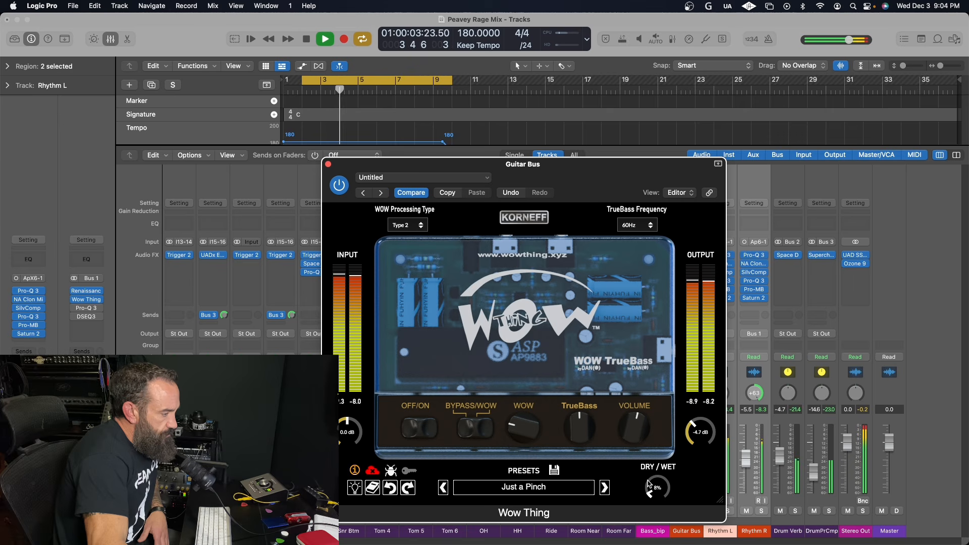
pyautogui.moveTo(697, 427); pyautogui.dragTo(697, 410)
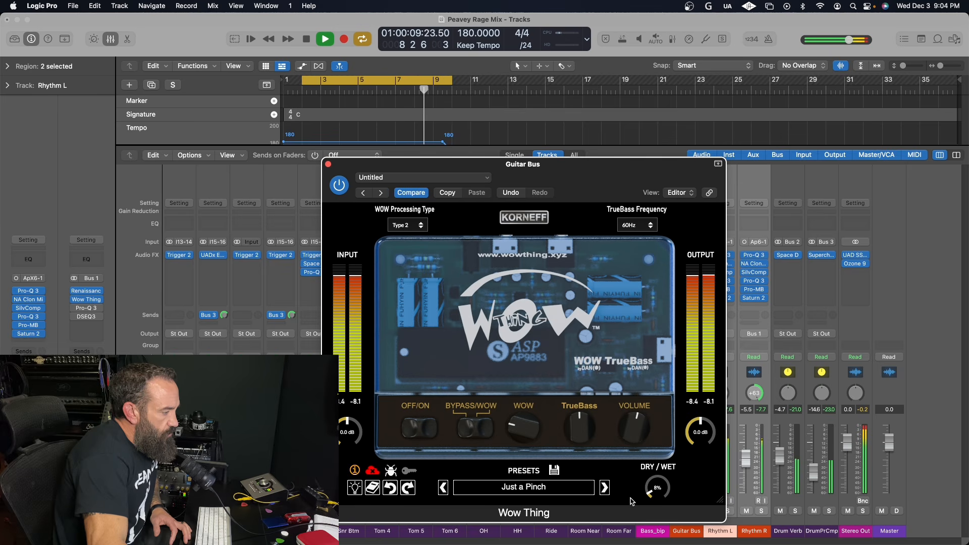
pyautogui.moveTo(649, 497); pyautogui.dragTo(644, 464)
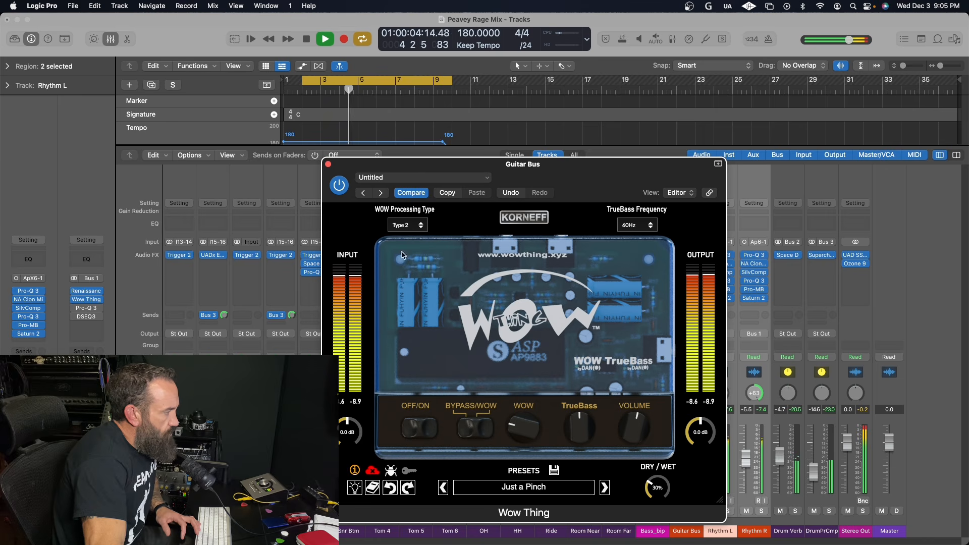
pyautogui.click(328, 165)
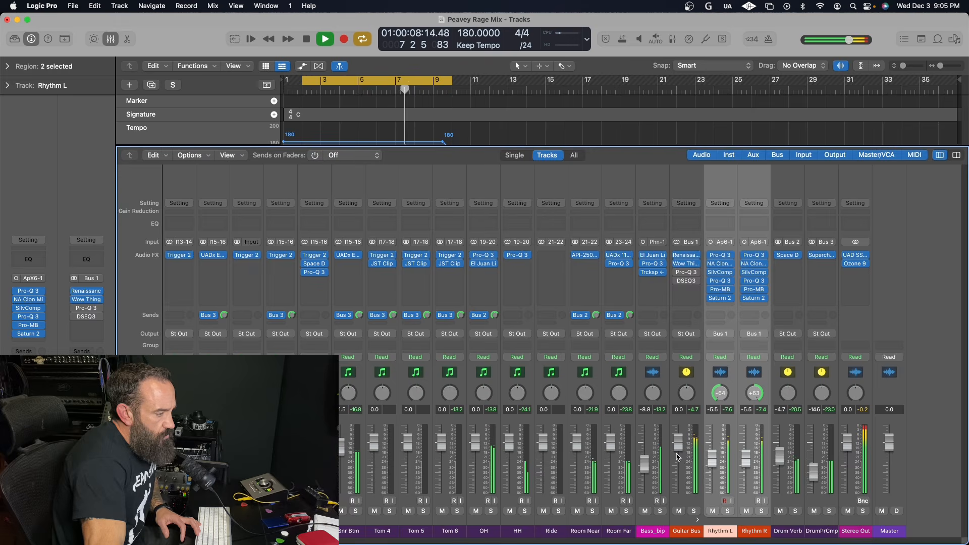
pyautogui.press('space')
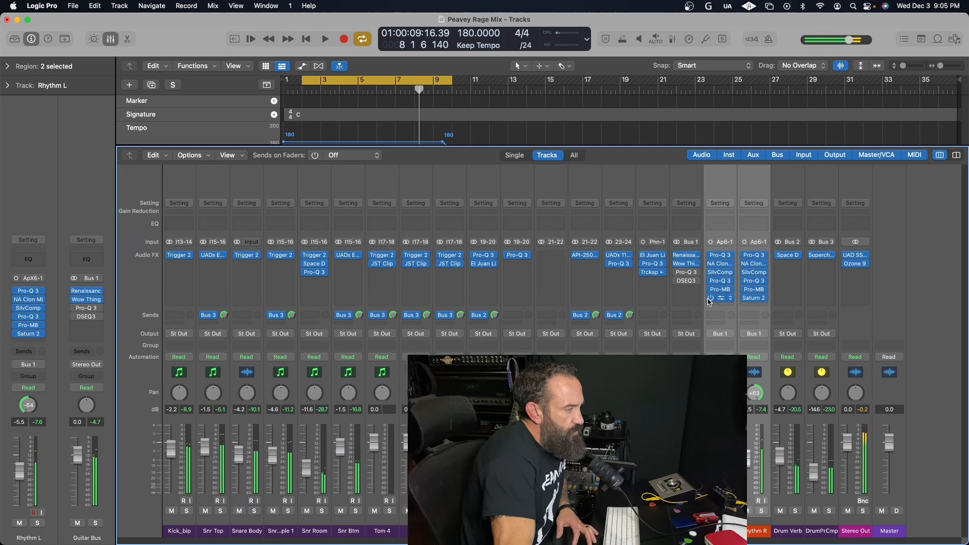
# Enable the Guitar Bus Pro-Q 3 and add a bell cut of about -1.5 dB near 785 Hz, adjusting its Q by ear.
pyautogui.press('v')
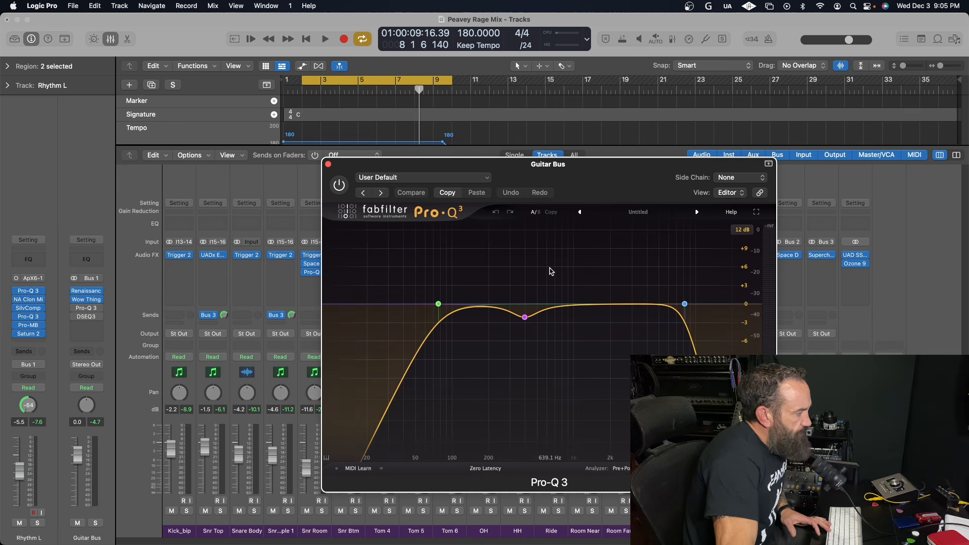
pyautogui.press('space')
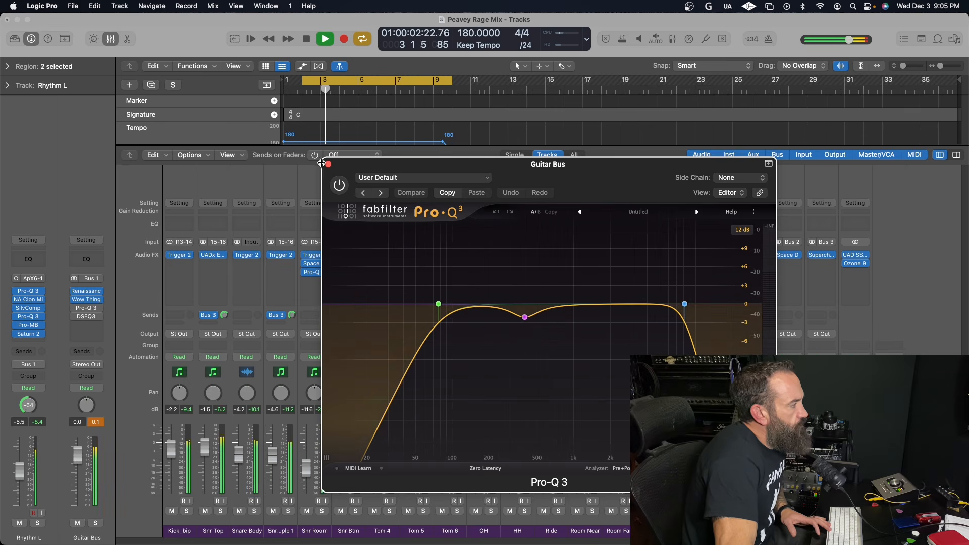
pyautogui.click(339, 185)
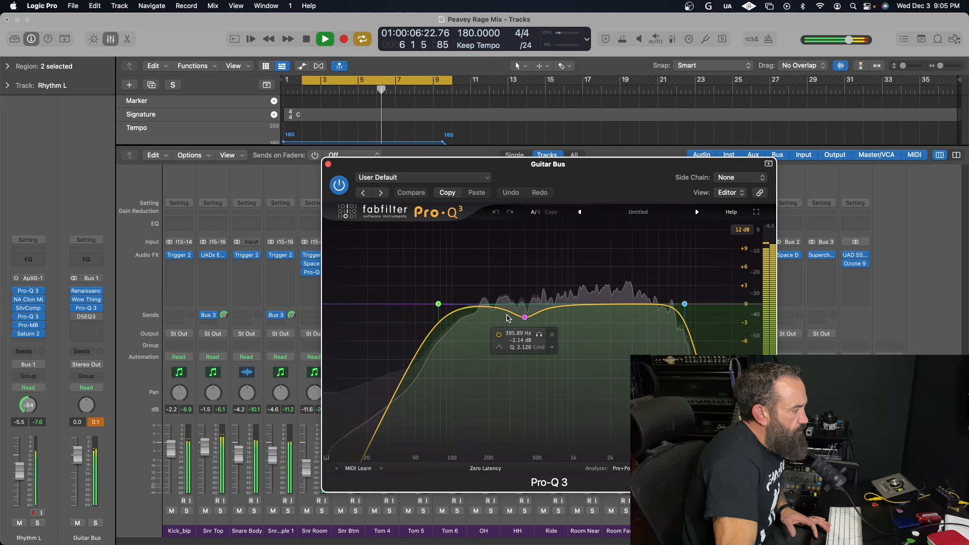
pyautogui.click(539, 335)
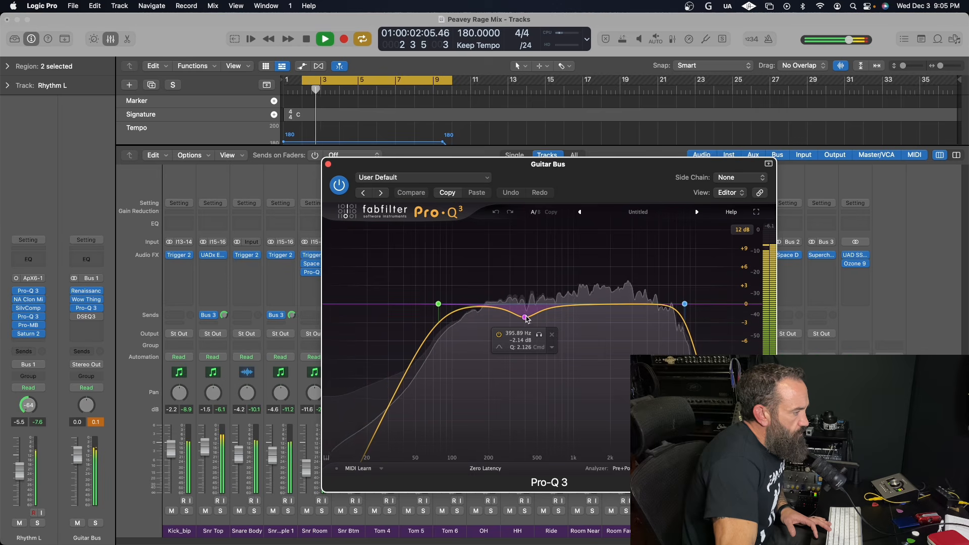
pyautogui.moveTo(554, 307)
pyautogui.mouseDown()
pyautogui.moveTo(559, 287)
pyautogui.moveTo(562, 316)
pyautogui.mouseUp()
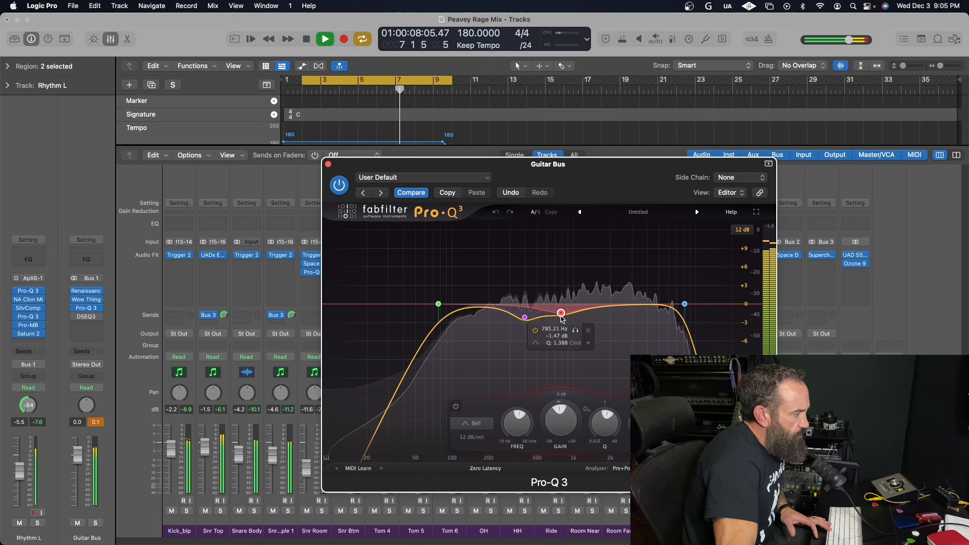
pyautogui.moveTo(608, 425); pyautogui.dragTo(613, 417)
pyautogui.moveTo(643, 339)
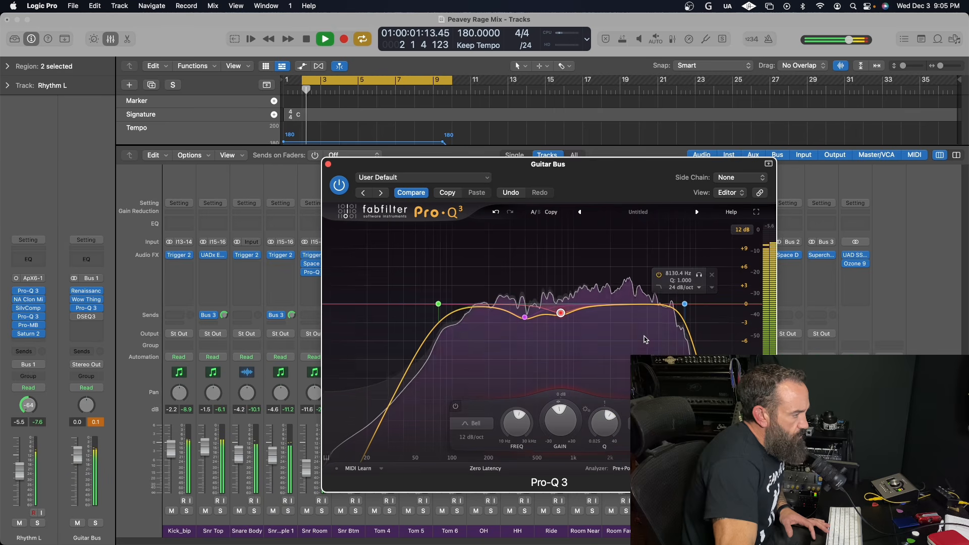
pyautogui.moveTo(545, 298)
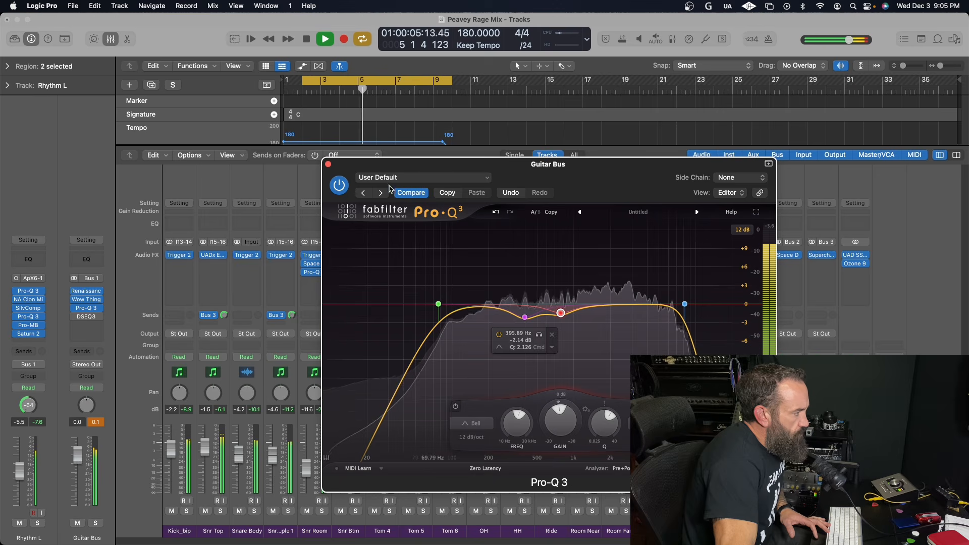
pyautogui.press('space')
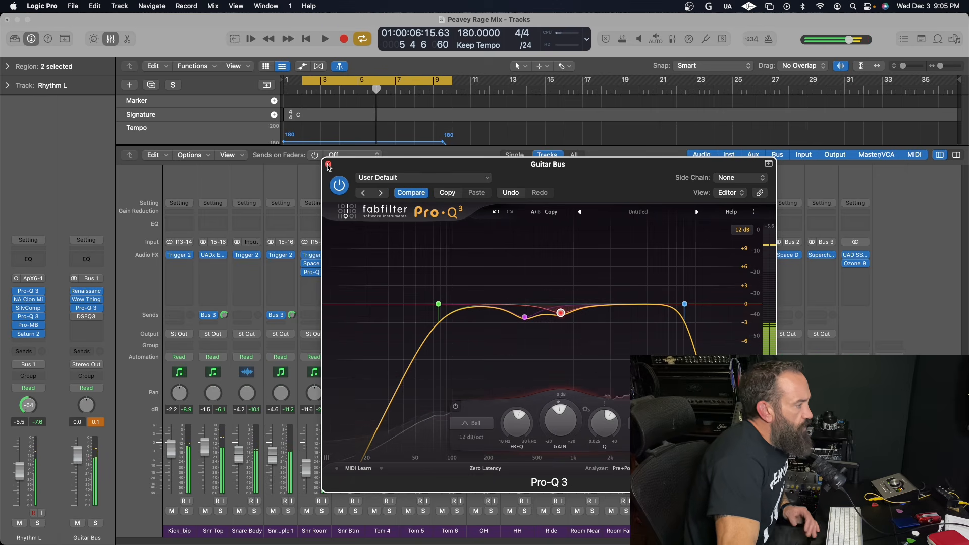
pyautogui.click(328, 164)
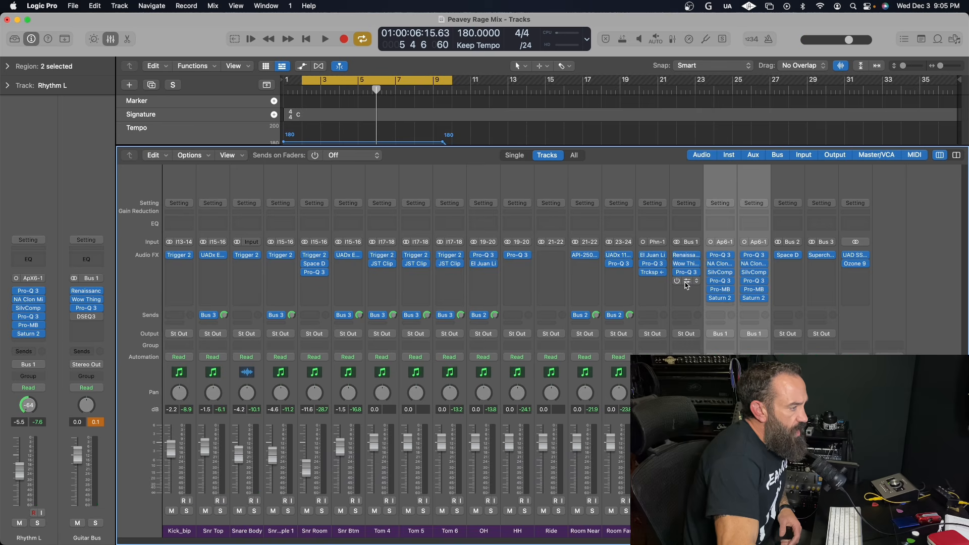
# Enable DSEQ3 on the Guitar Bus and set its threshold to -16.9 using the Master - highs preset.
pyautogui.click(86, 317)
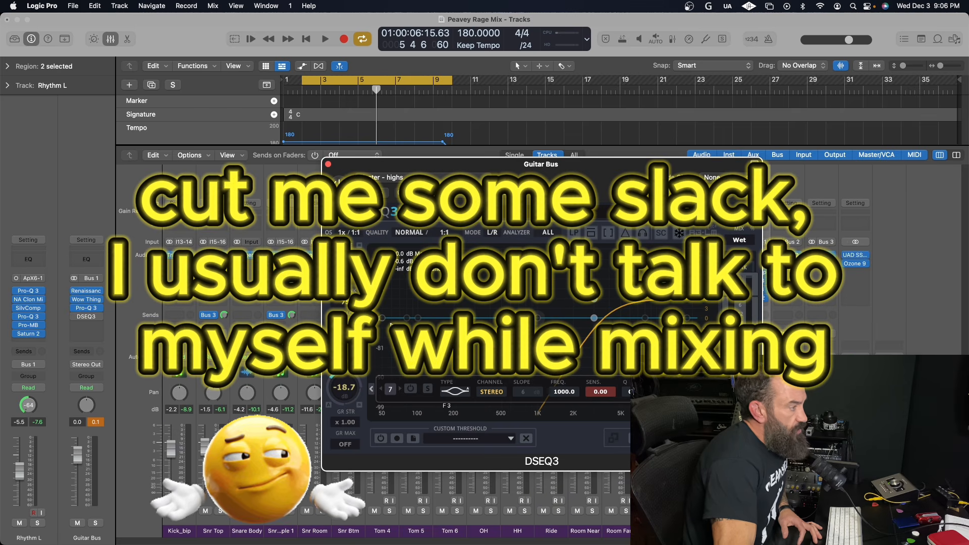
pyautogui.moveTo(337, 394); pyautogui.dragTo(338, 382)
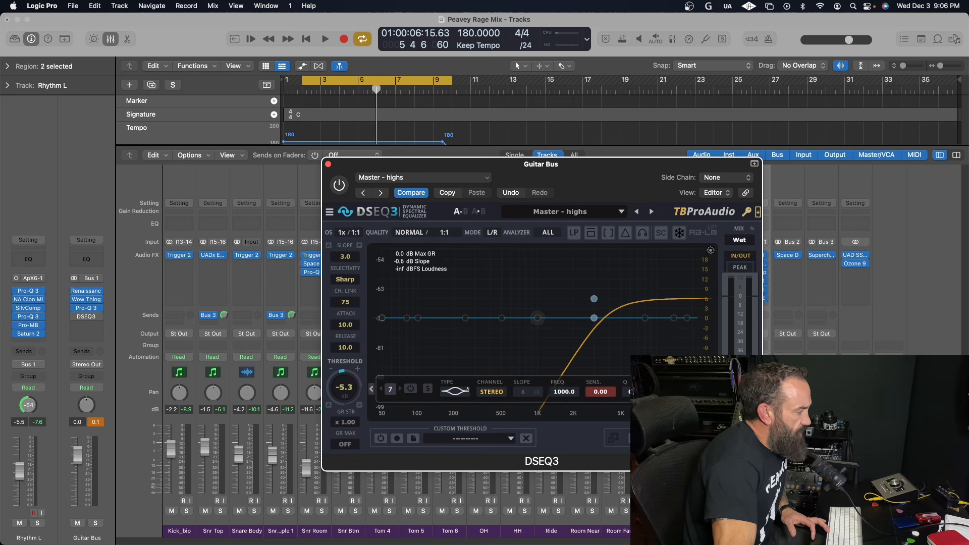
pyautogui.press('space')
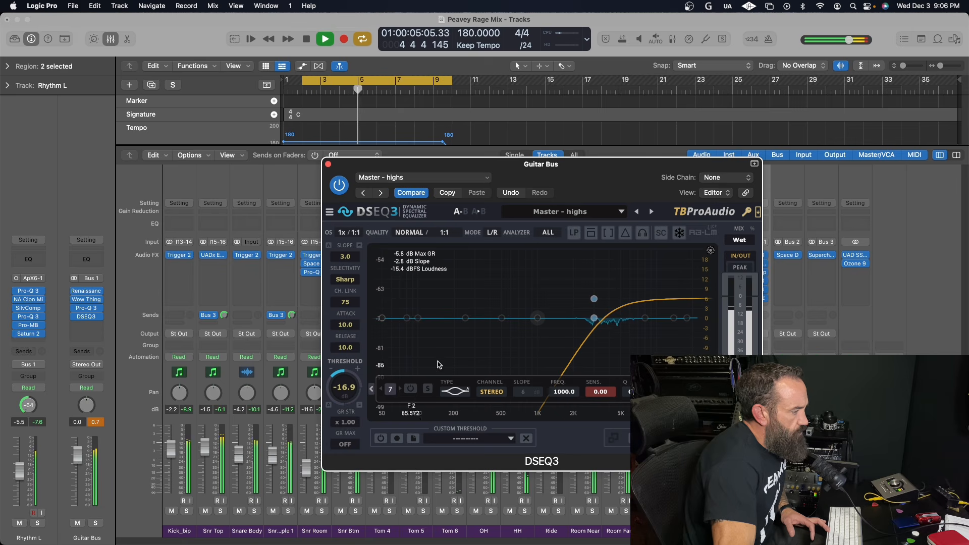
# Solo the guitars and compare DSEQ3's effect by bypassing and re-enabling its processing during playback.
pyautogui.moveTo(583, 183); pyautogui.dragTo(404, 158)
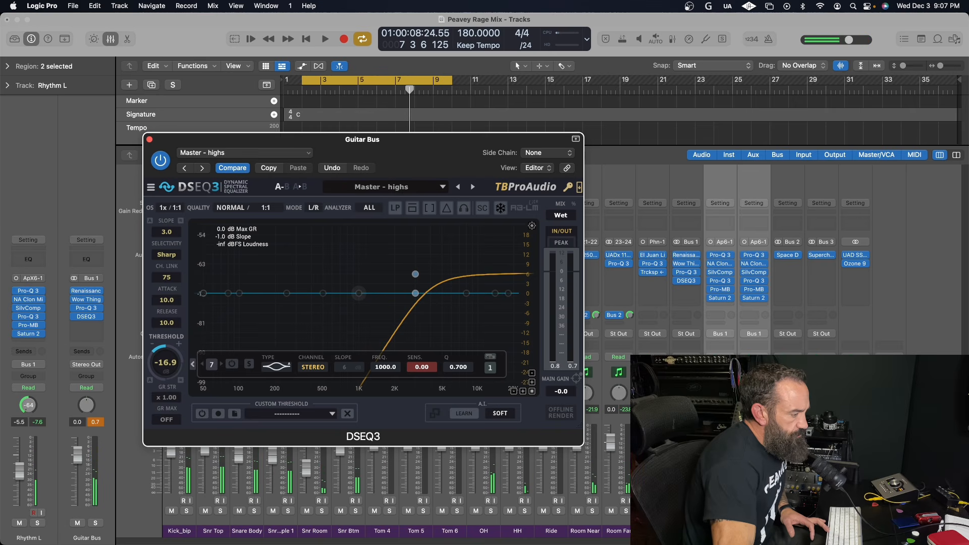
pyautogui.press('s')
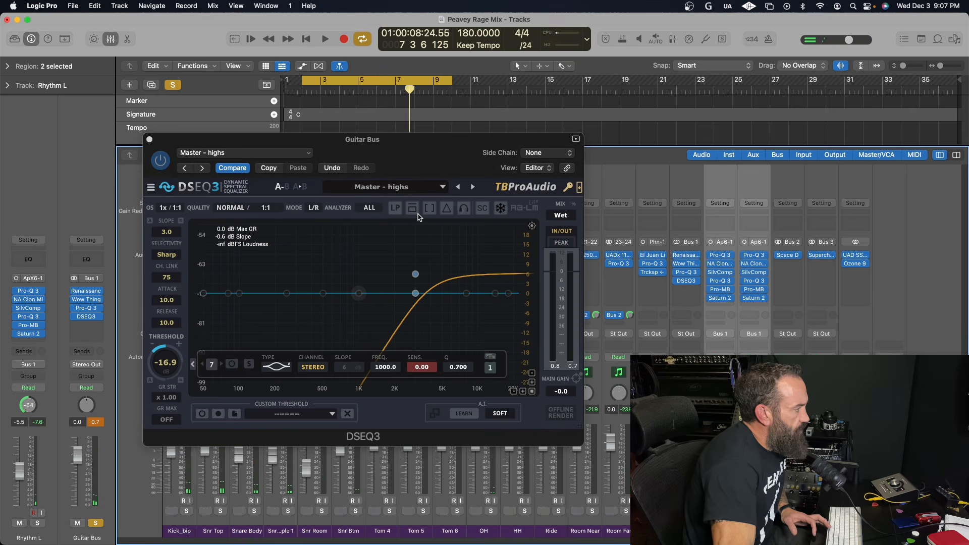
pyautogui.press('space')
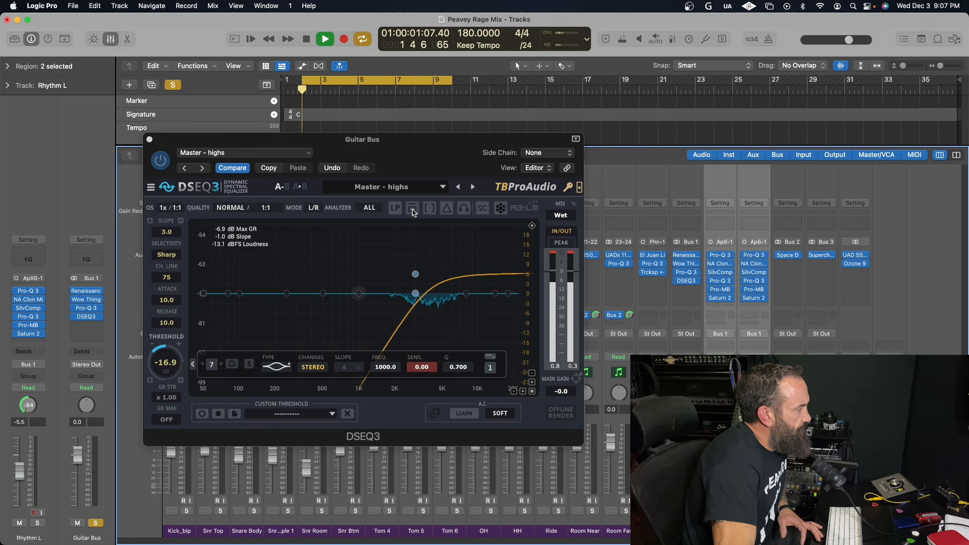
pyautogui.click(413, 211)
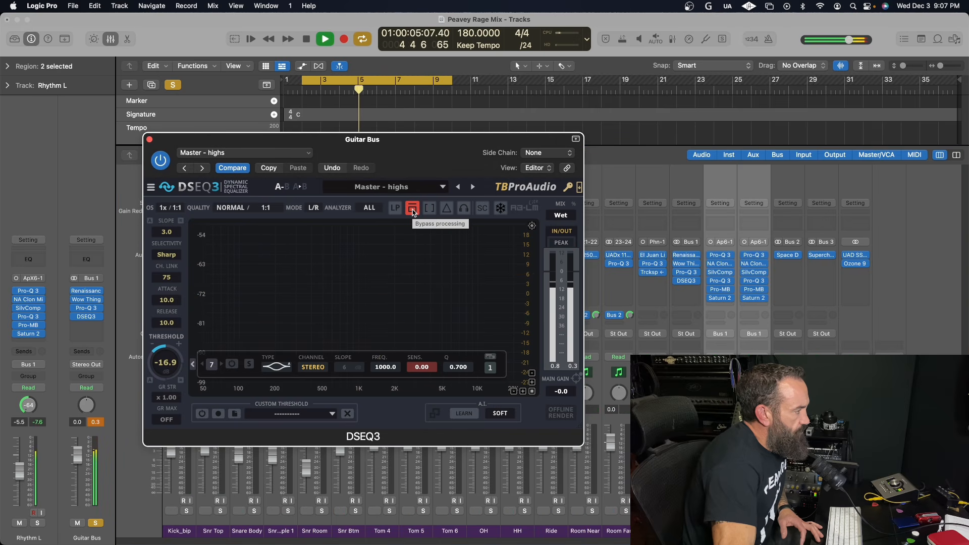
pyautogui.click(412, 211)
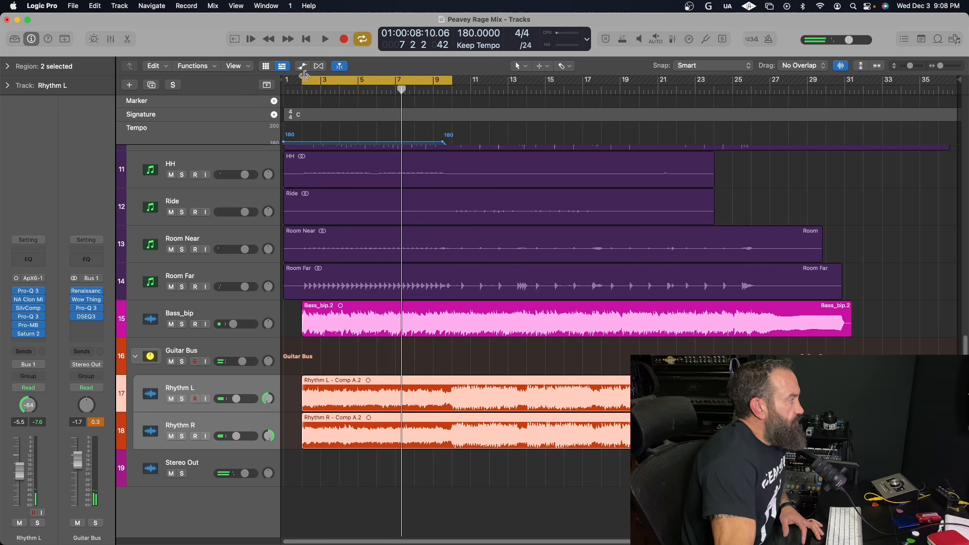
# Extend the cycle range across the whole song, to about bar 36, and play back the full mix.
pyautogui.moveTo(308, 82); pyautogui.dragTo(295, 81)
pyautogui.moveTo(452, 81)
pyautogui.mouseDown()
pyautogui.moveTo(440, 80)
pyautogui.moveTo(946, 93)
pyautogui.mouseUp()
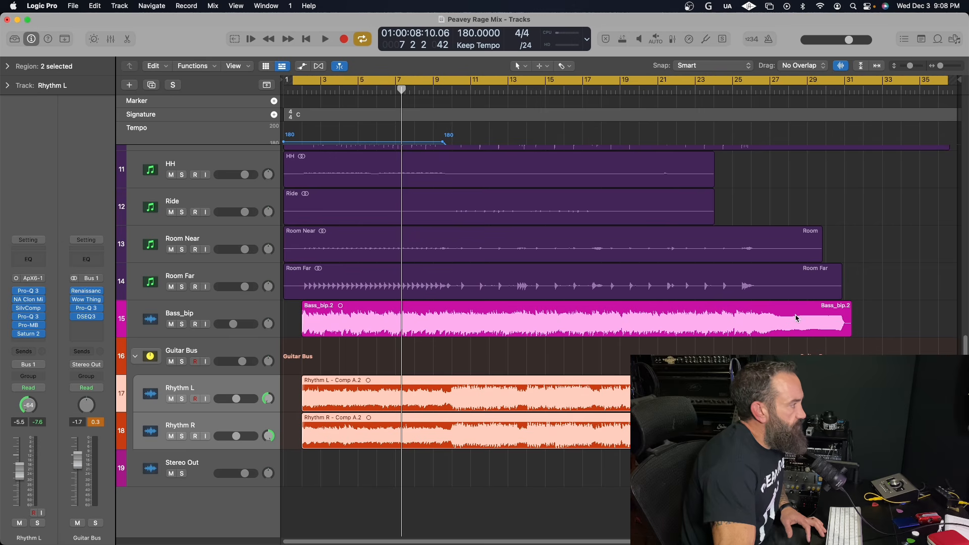
pyautogui.press('space')
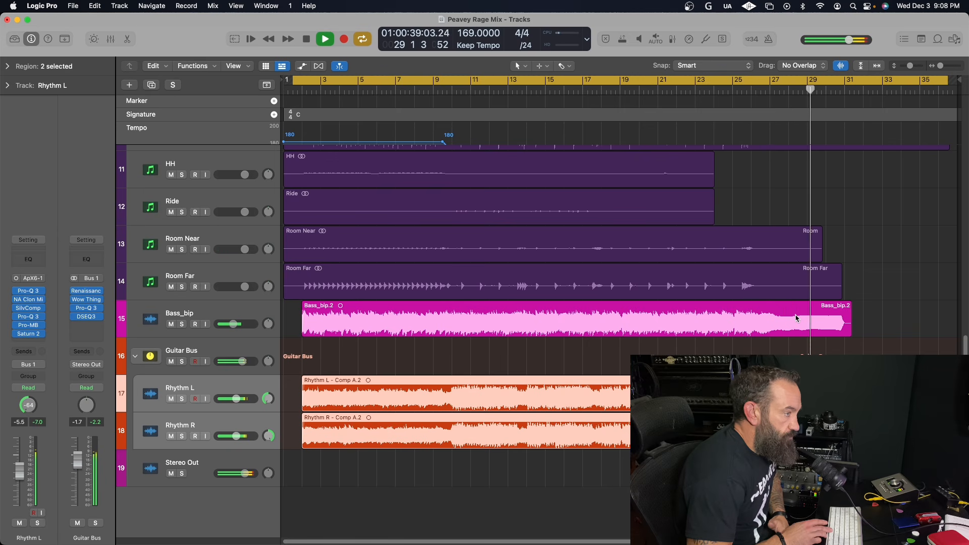
pyautogui.press('space')
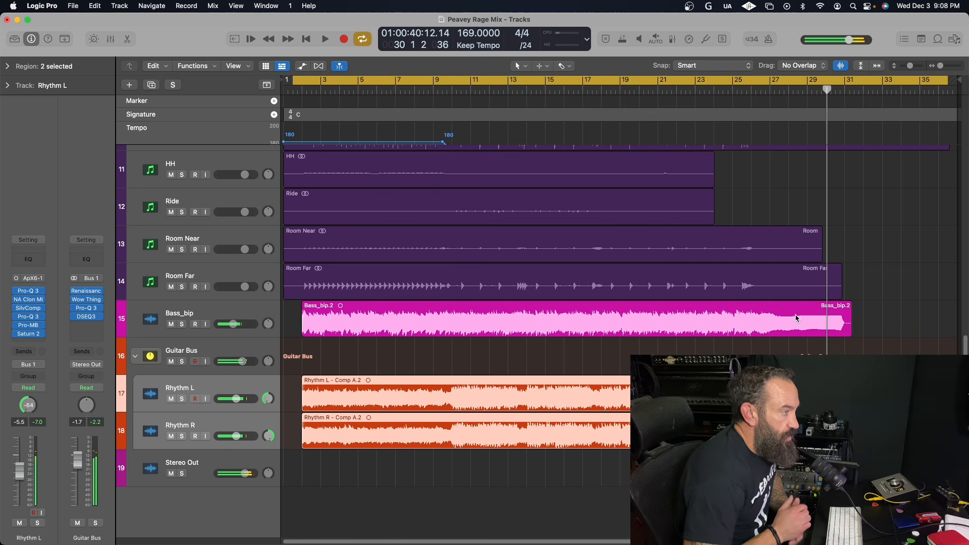